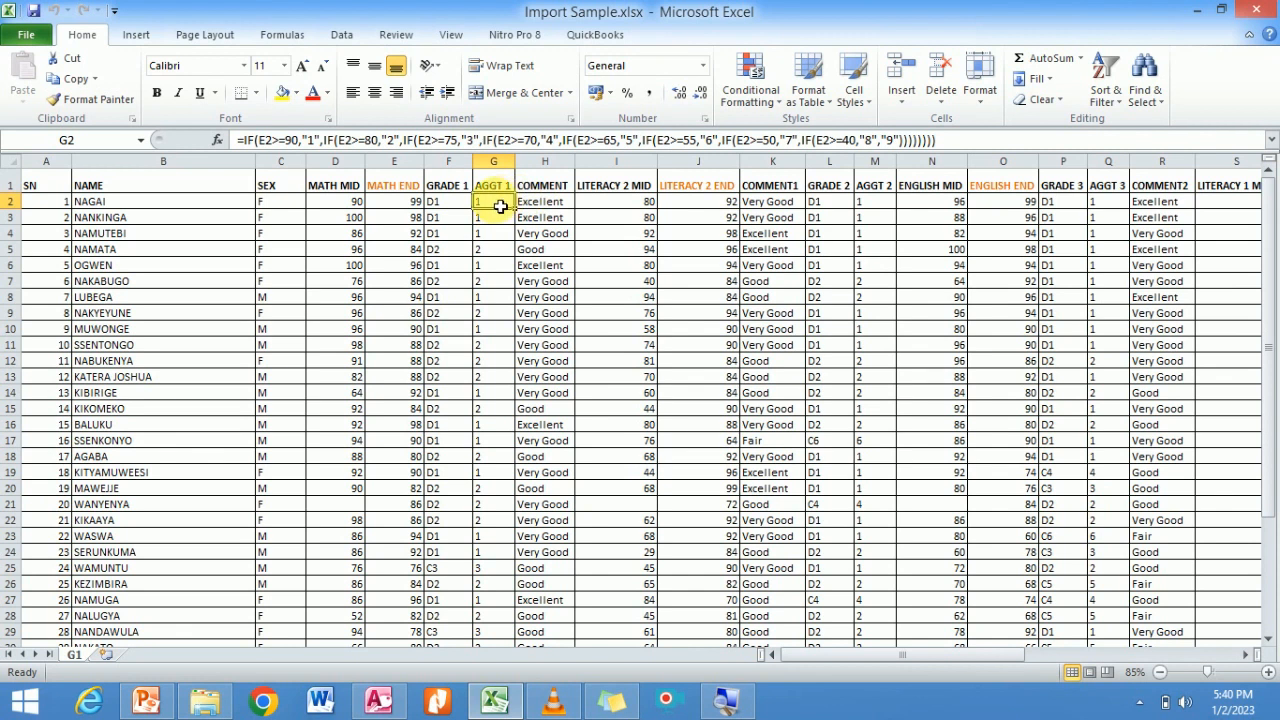
Inspect the first record's COMMENT formula and its LITERACY 2 MID entry, and close the Import Sample.xlsx workbook
click(537, 203)
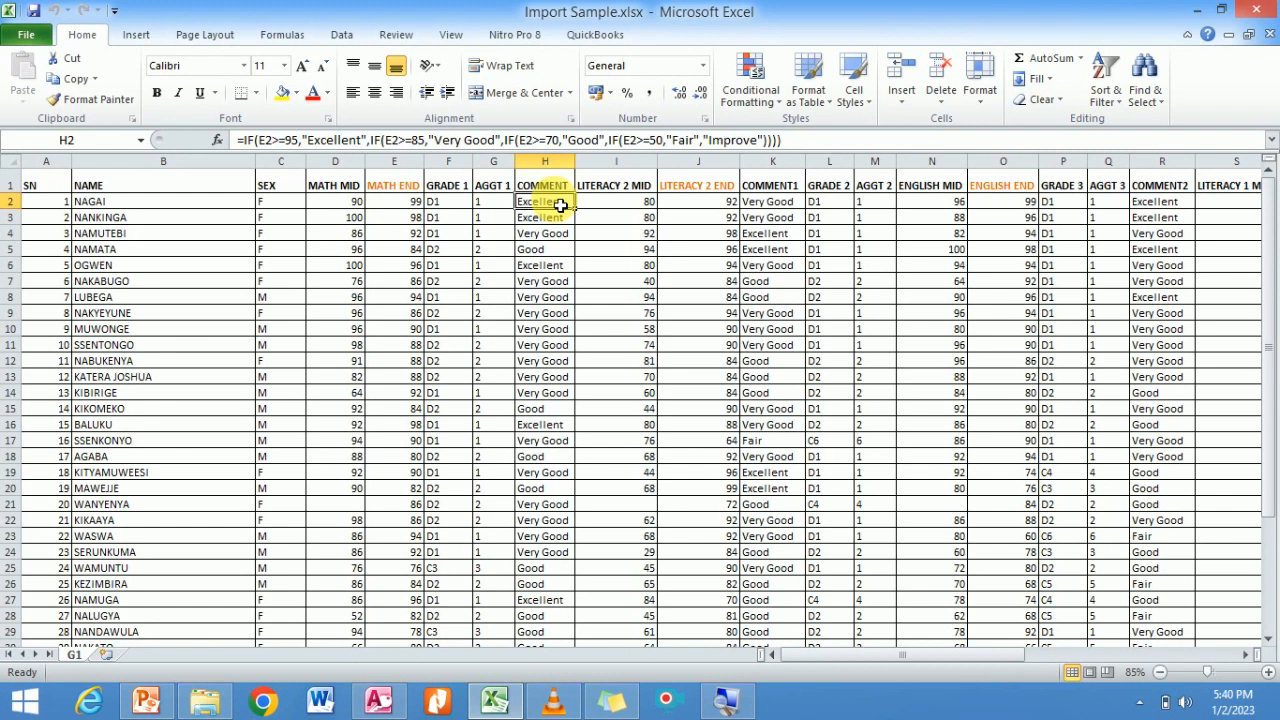
click(629, 208)
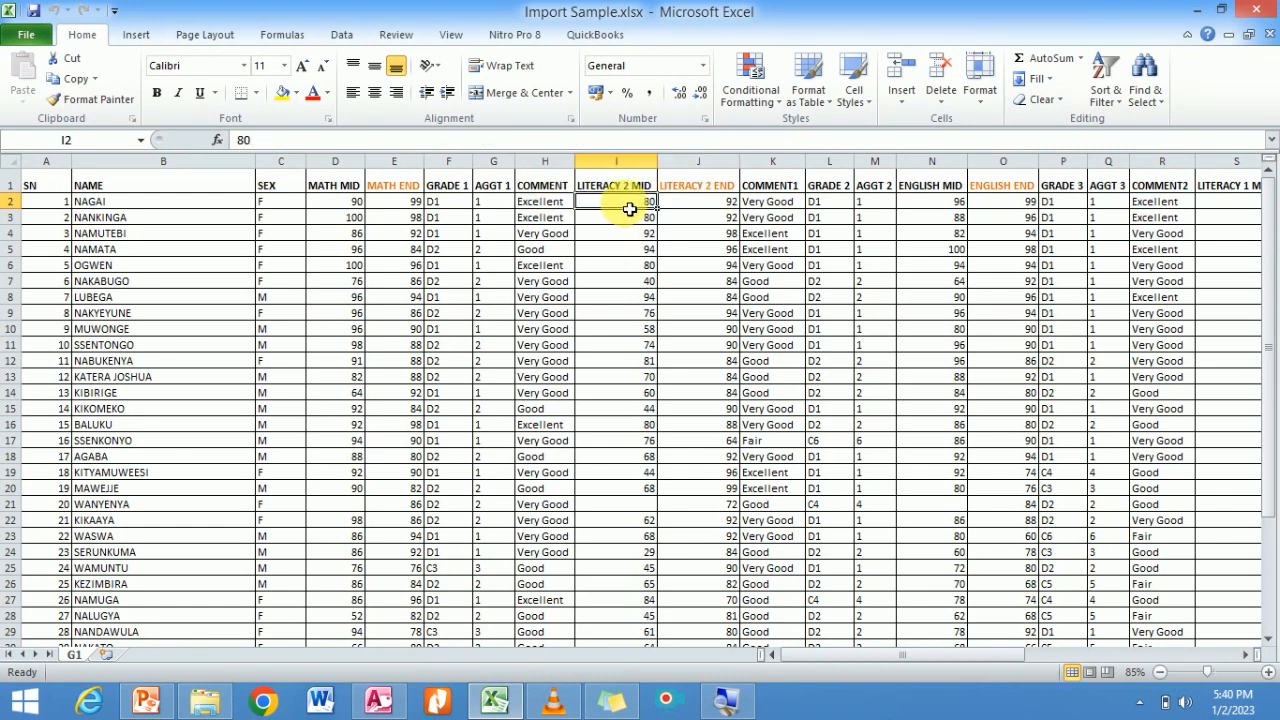
click(543, 203)
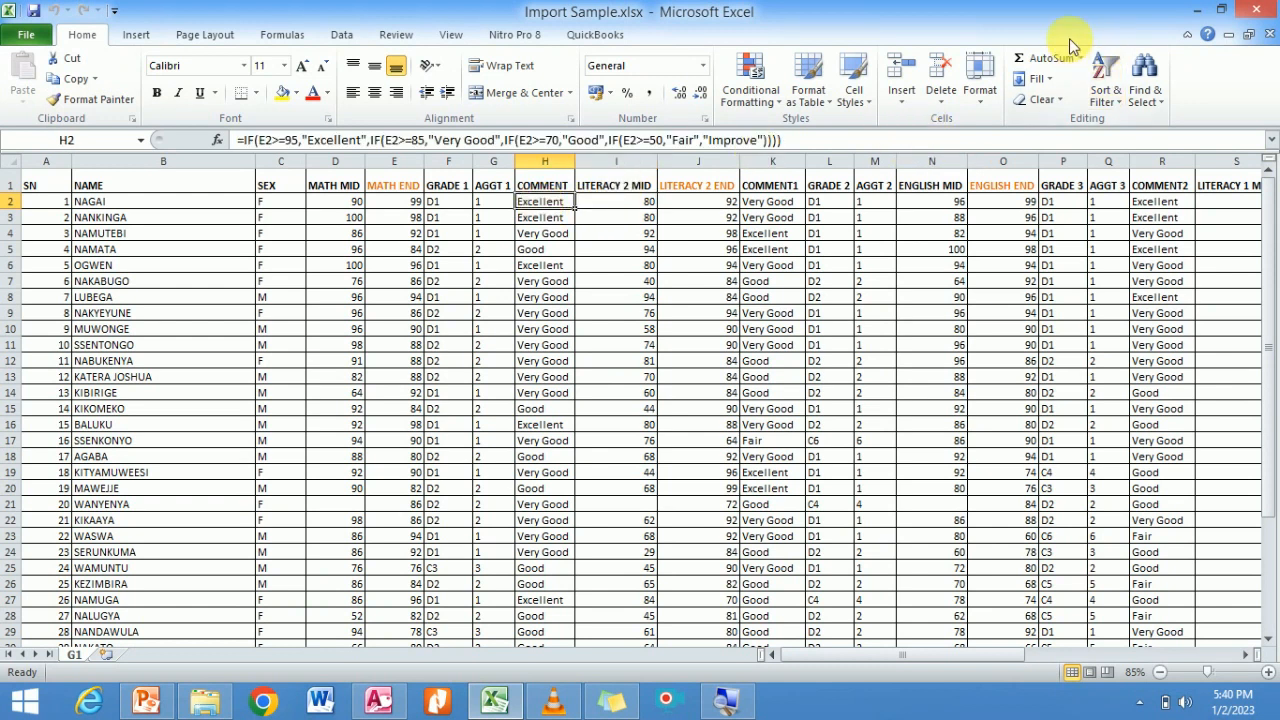
click(1250, 10)
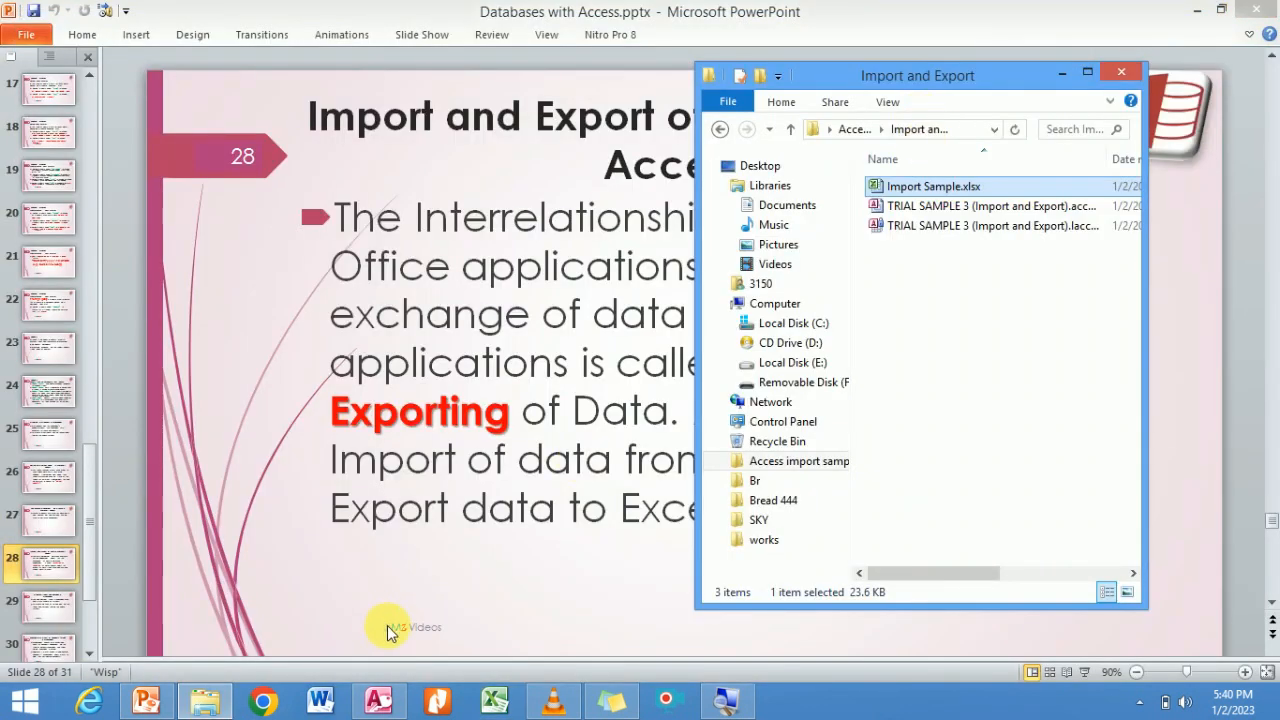
Switch to the TRIAL SAMPLE 3 database in Access and start importing external data from an Excel spreadsheet
click(380, 700)
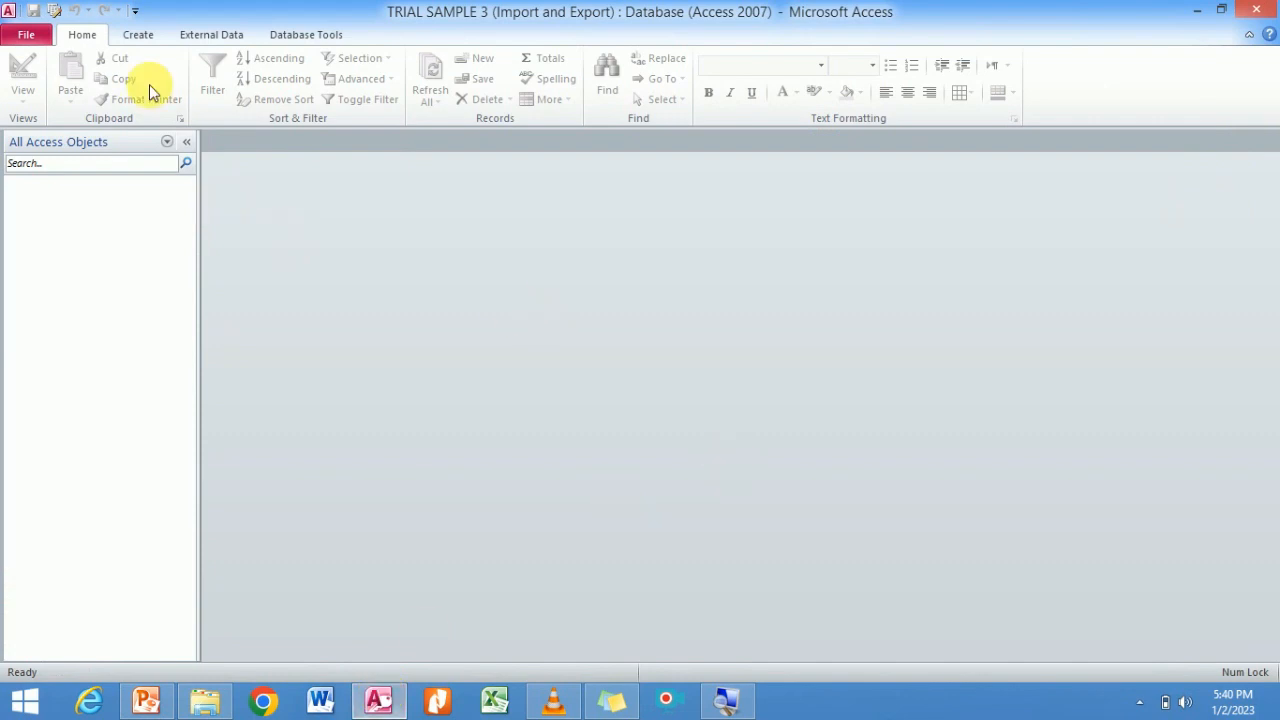
click(197, 33)
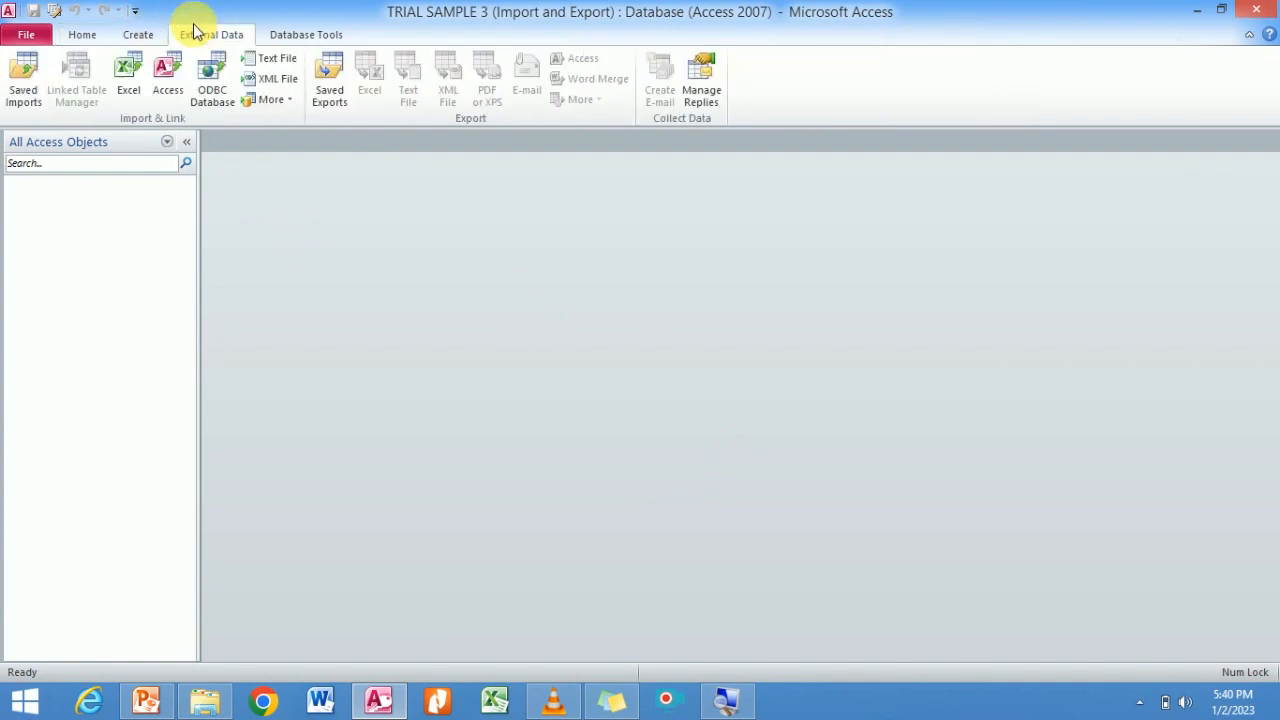
click(127, 80)
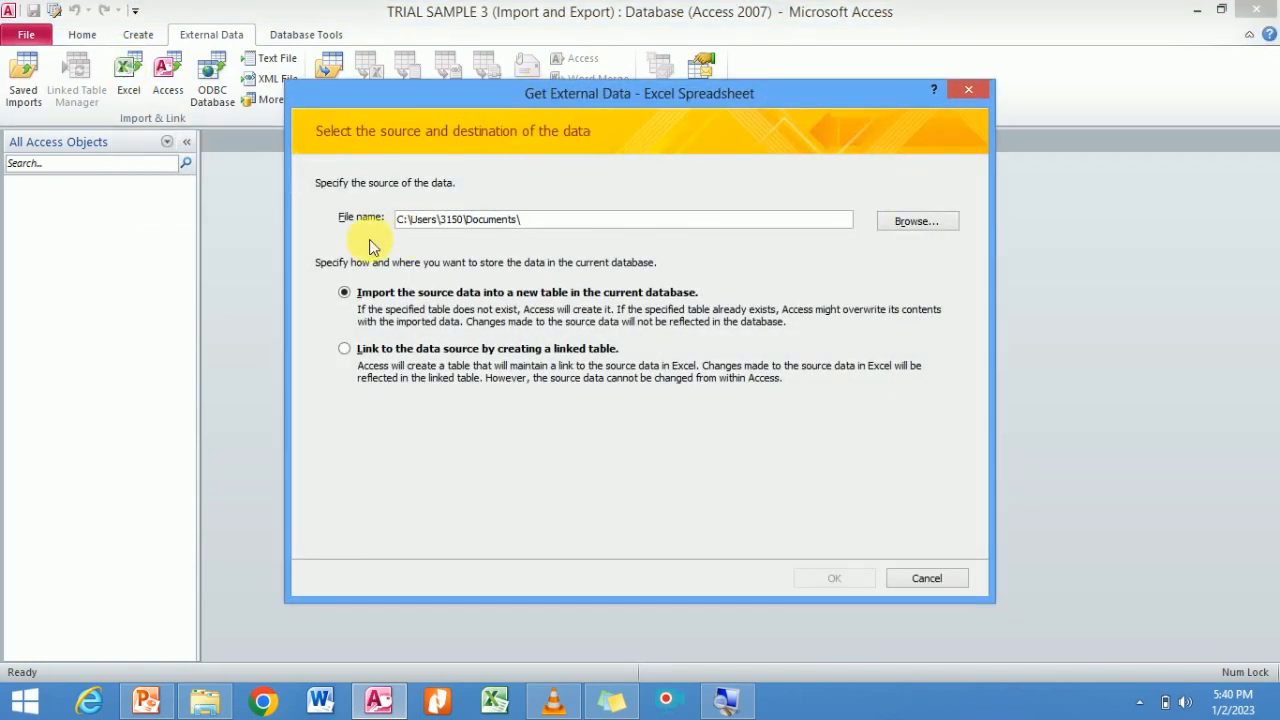
click(492, 218)
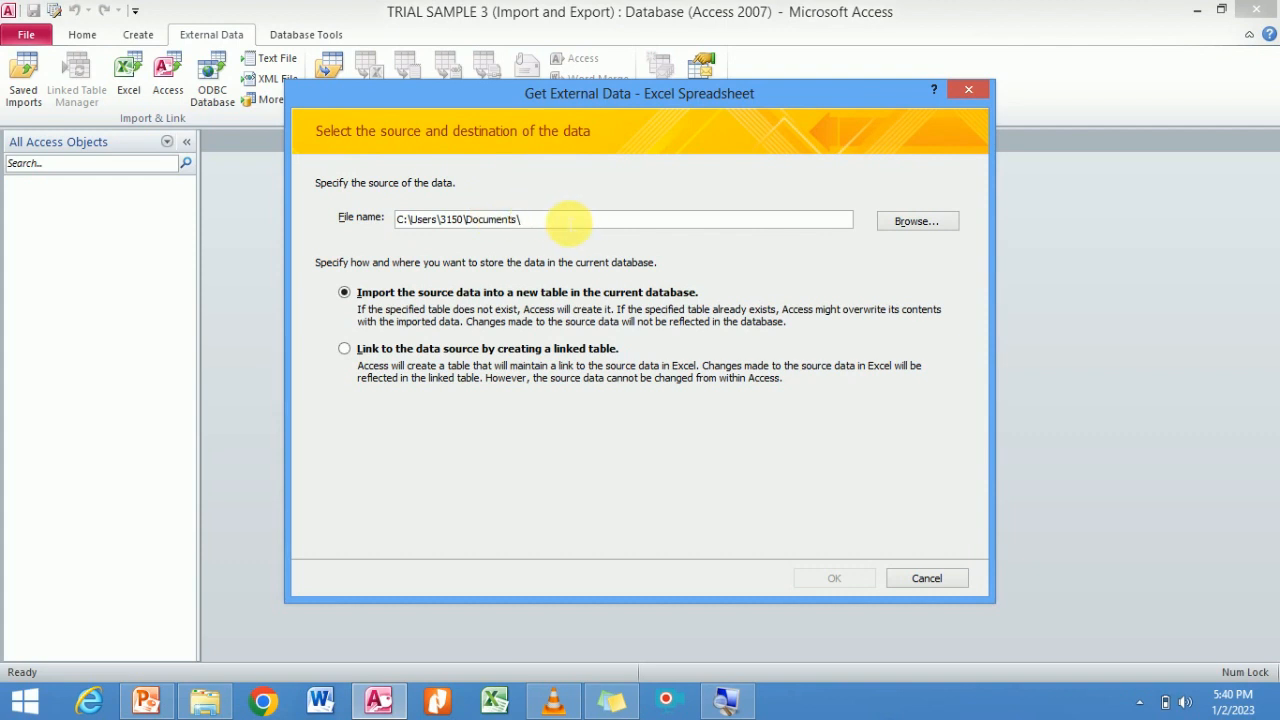
Choose Import Sample.xlsx from the Import and Export folder inside Access import sample on the Desktop as the data source
click(907, 221)
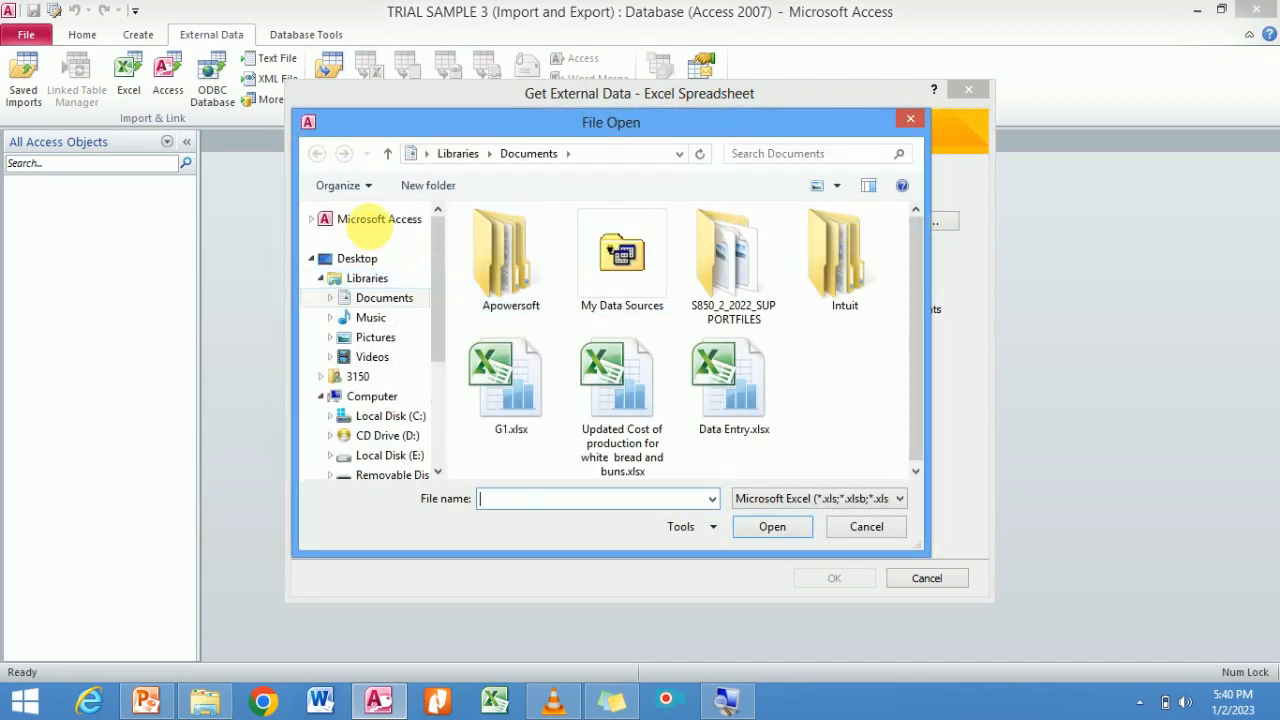
click(381, 259)
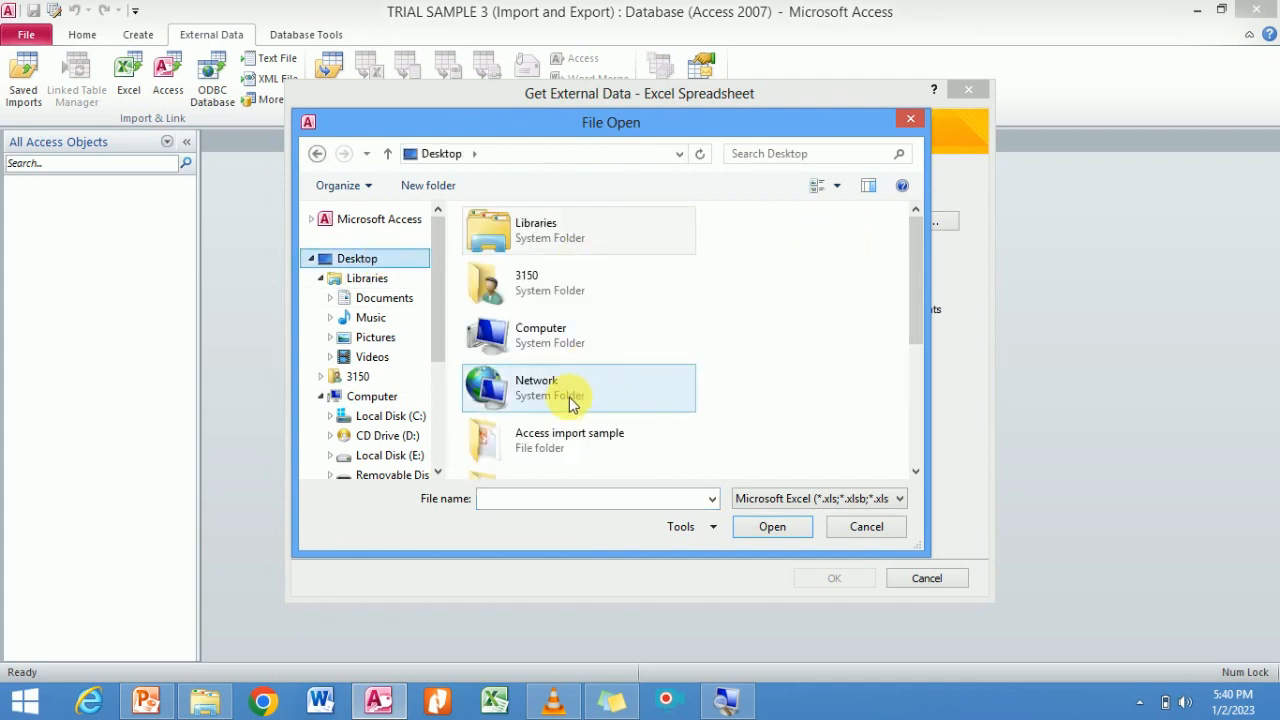
click(553, 440)
double_click(553, 440)
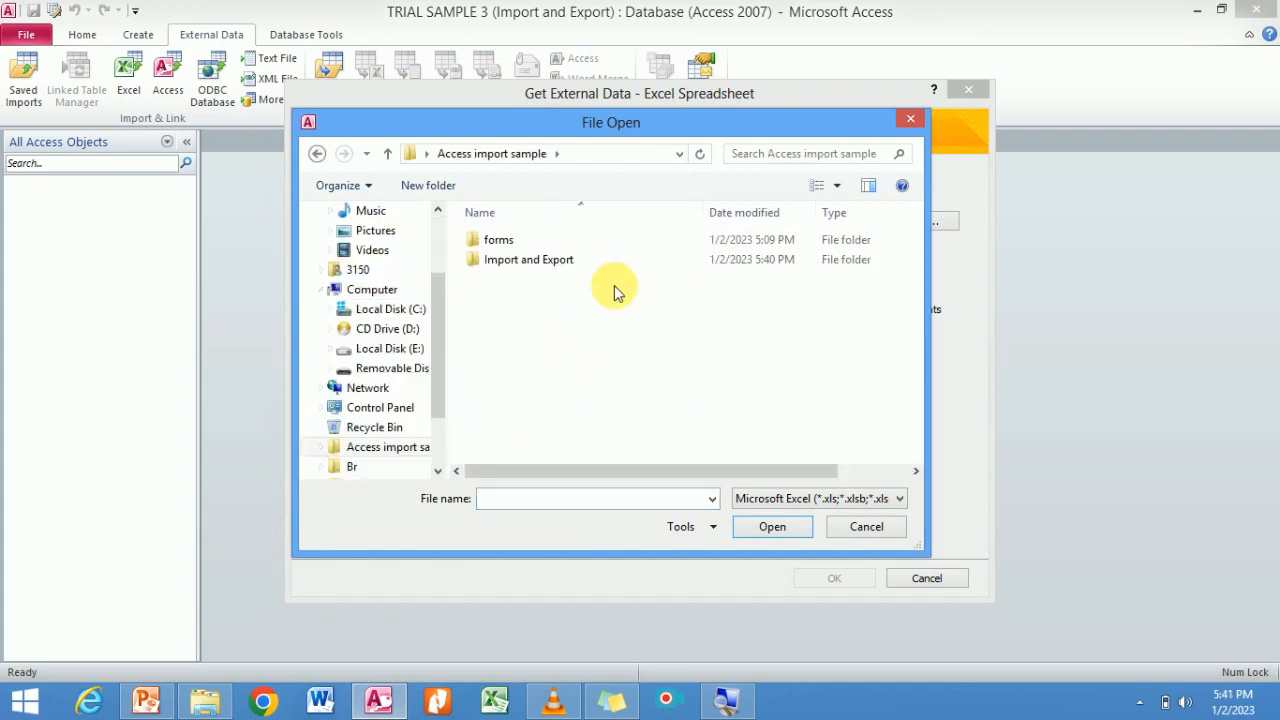
double_click(540, 262)
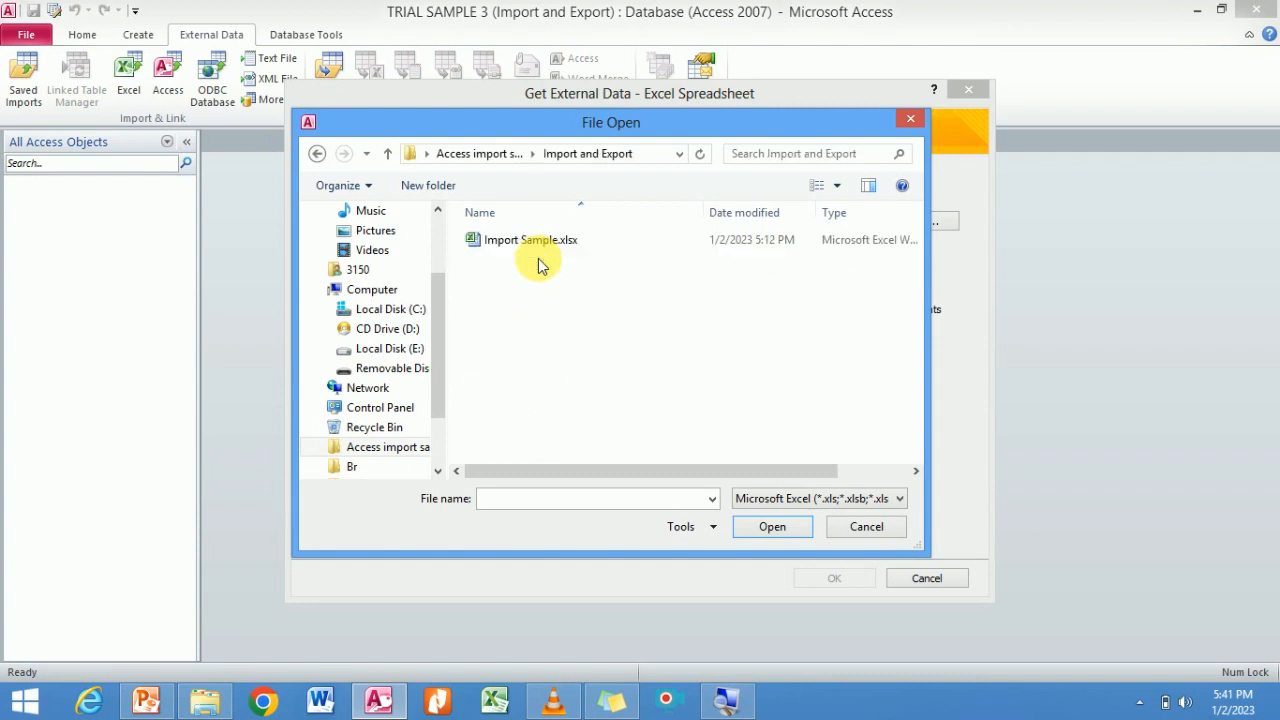
click(505, 242)
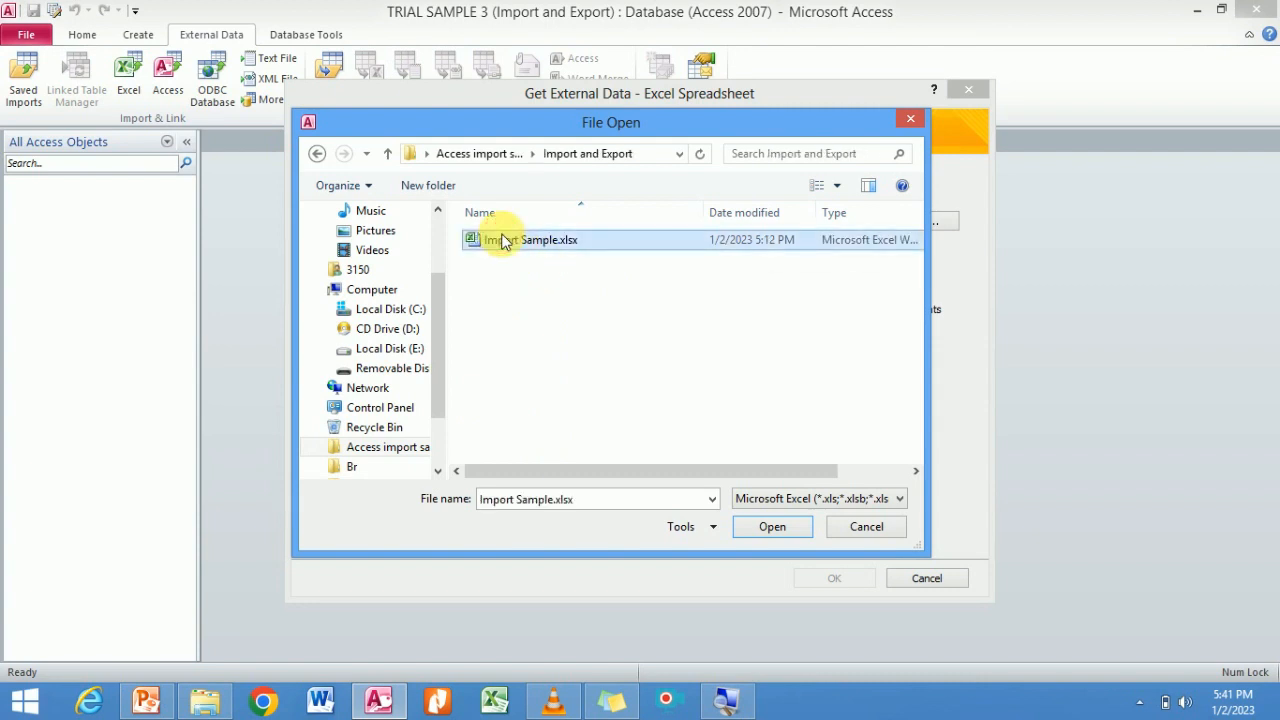
click(772, 526)
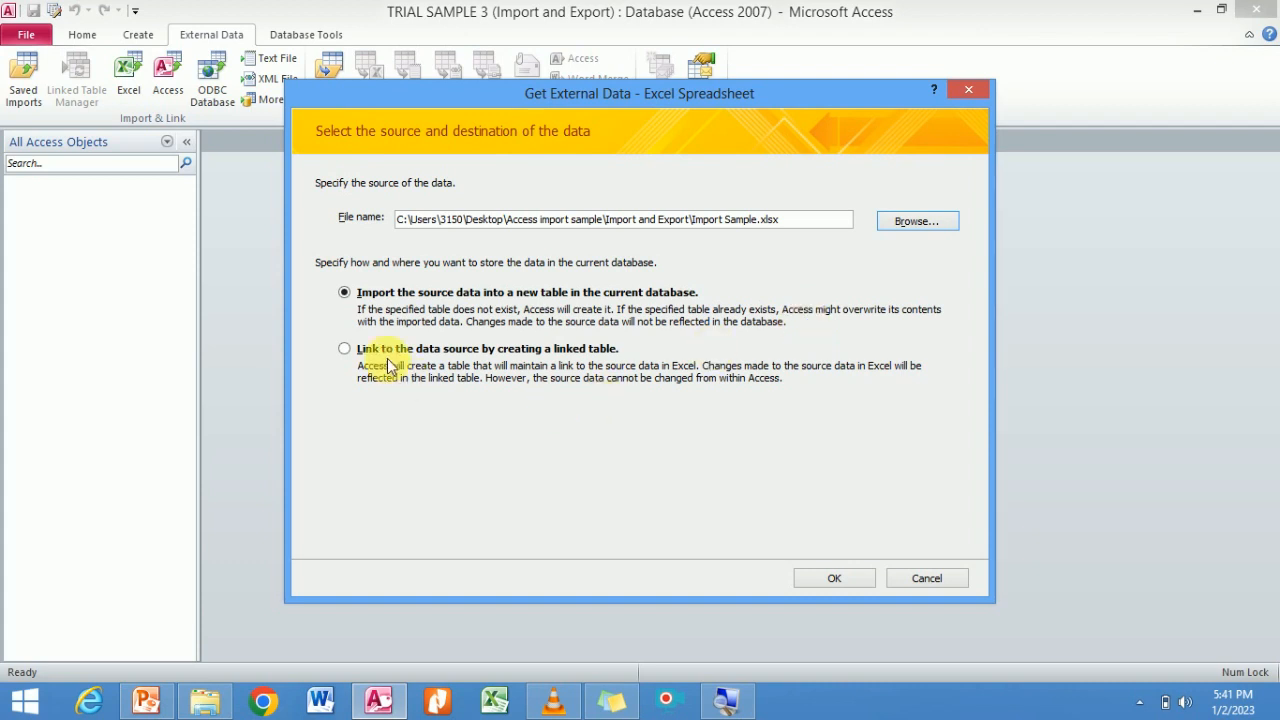
Set the source data to import into a new table in the current database and continue to the import wizard
click(345, 351)
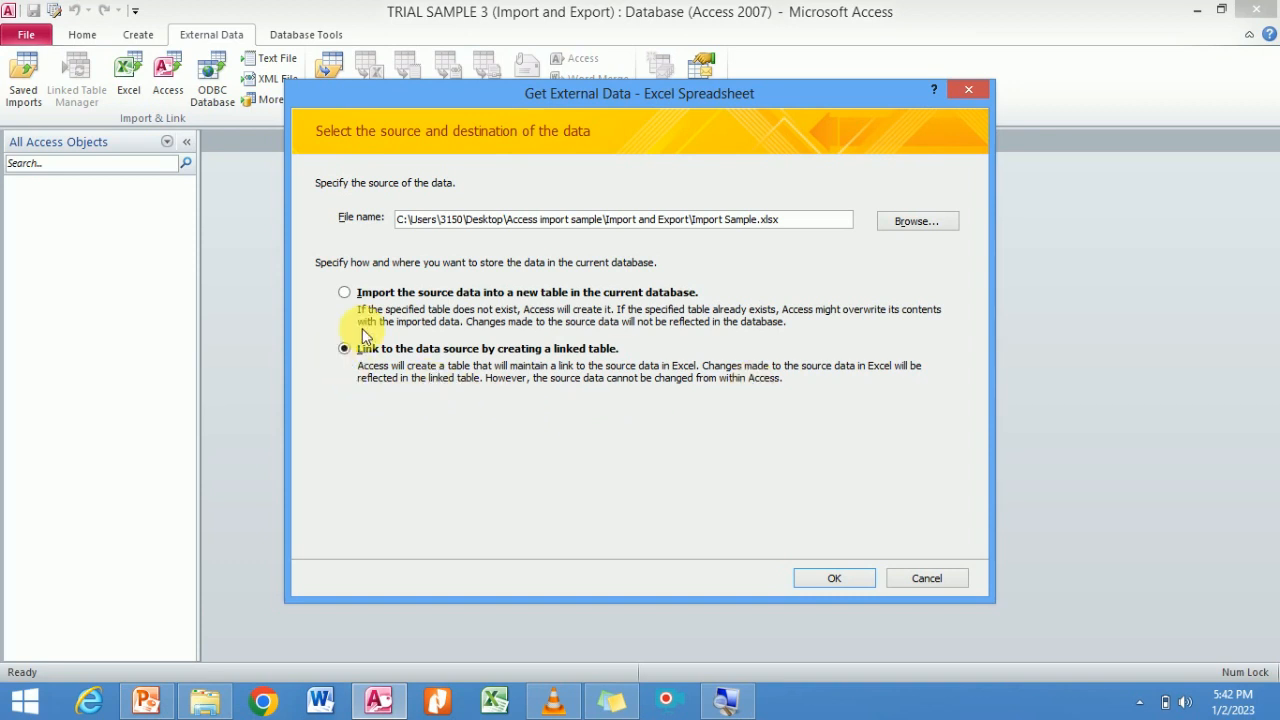
click(344, 296)
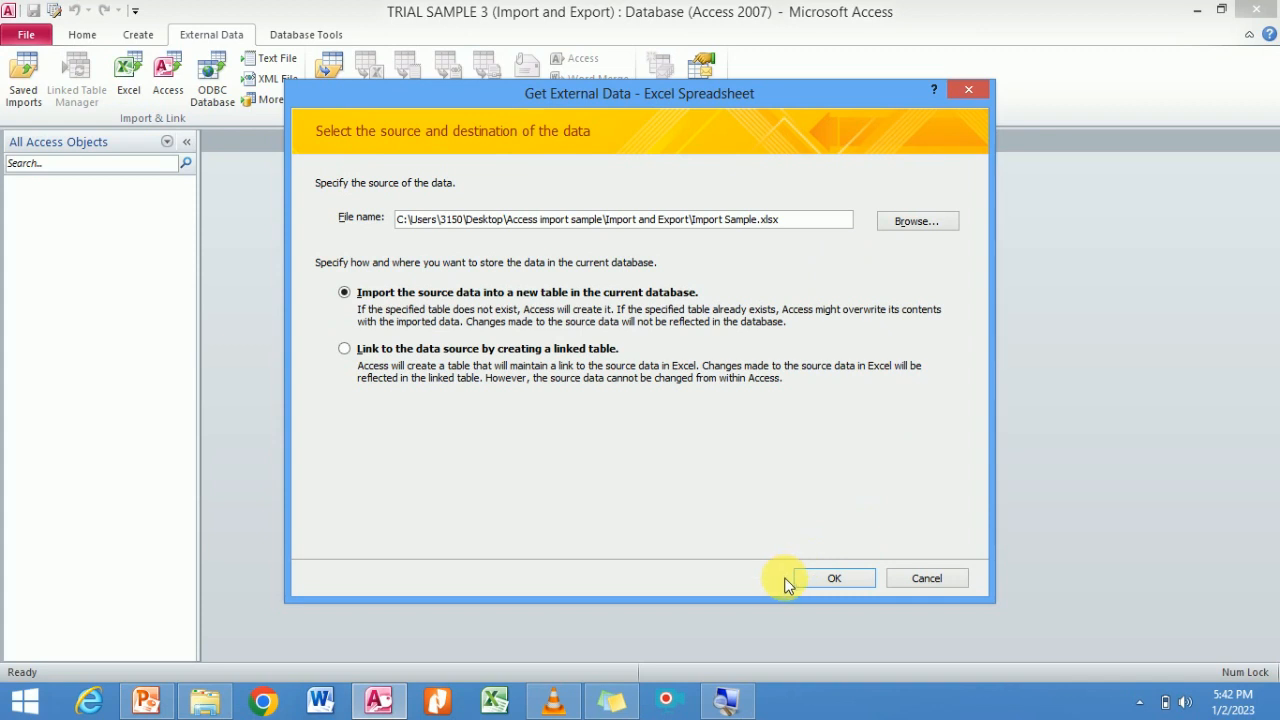
click(835, 578)
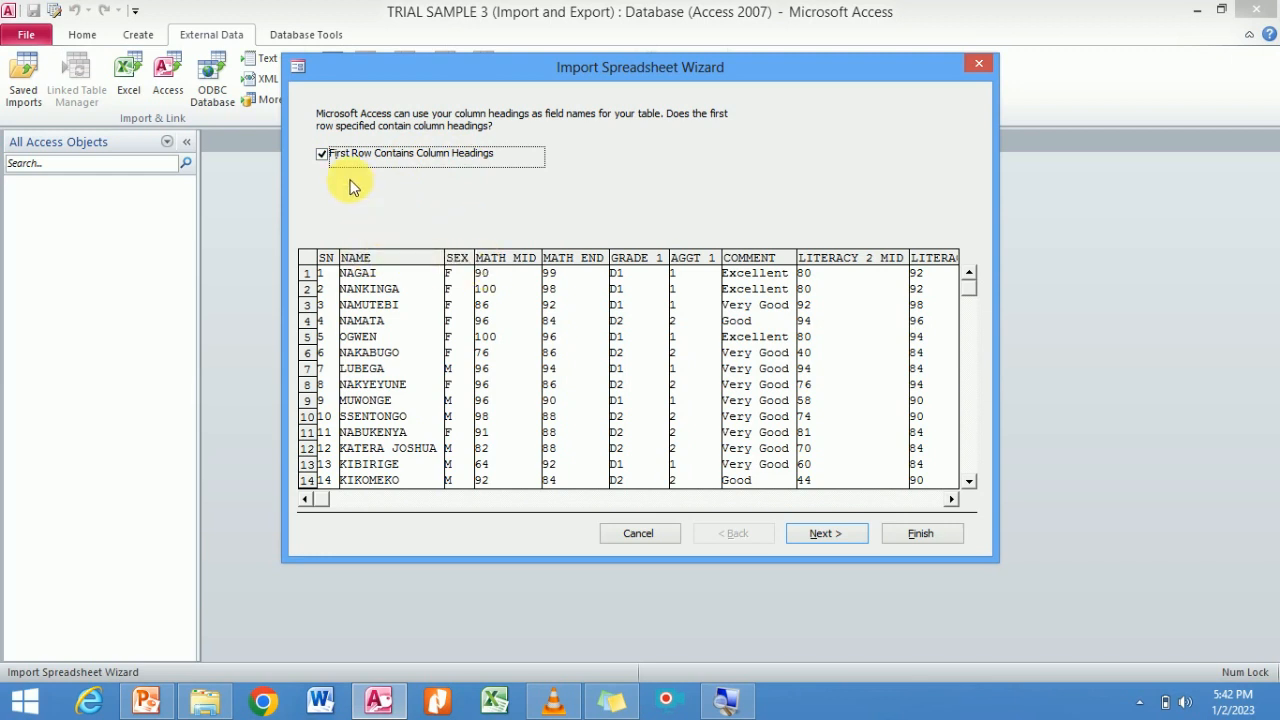
Use the spreadsheet's first row as column headings and accept the default field options
click(322, 154)
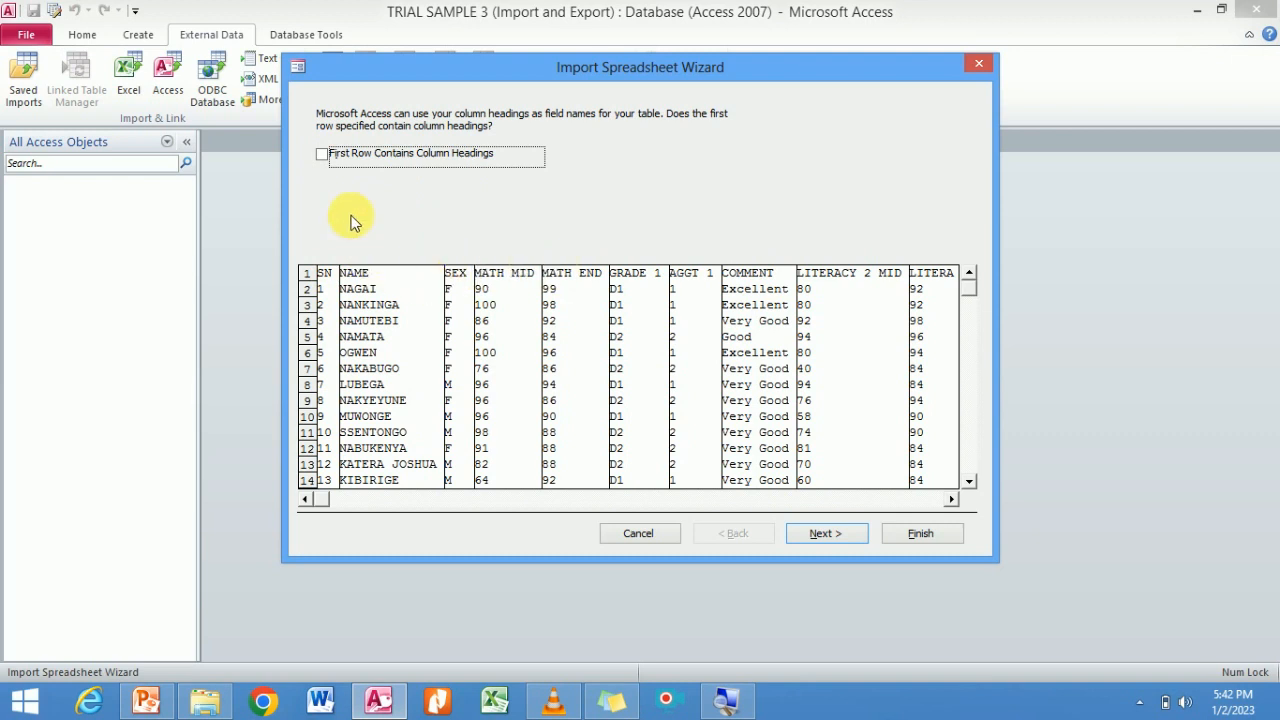
click(322, 154)
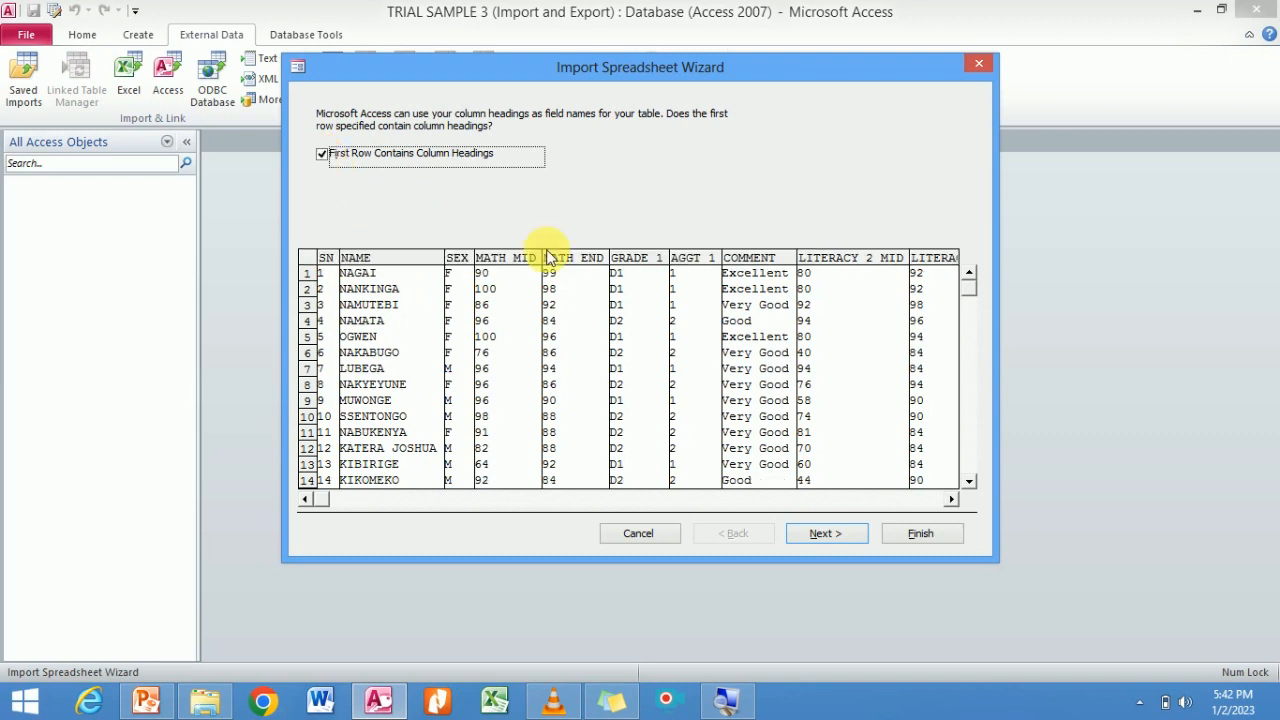
click(826, 534)
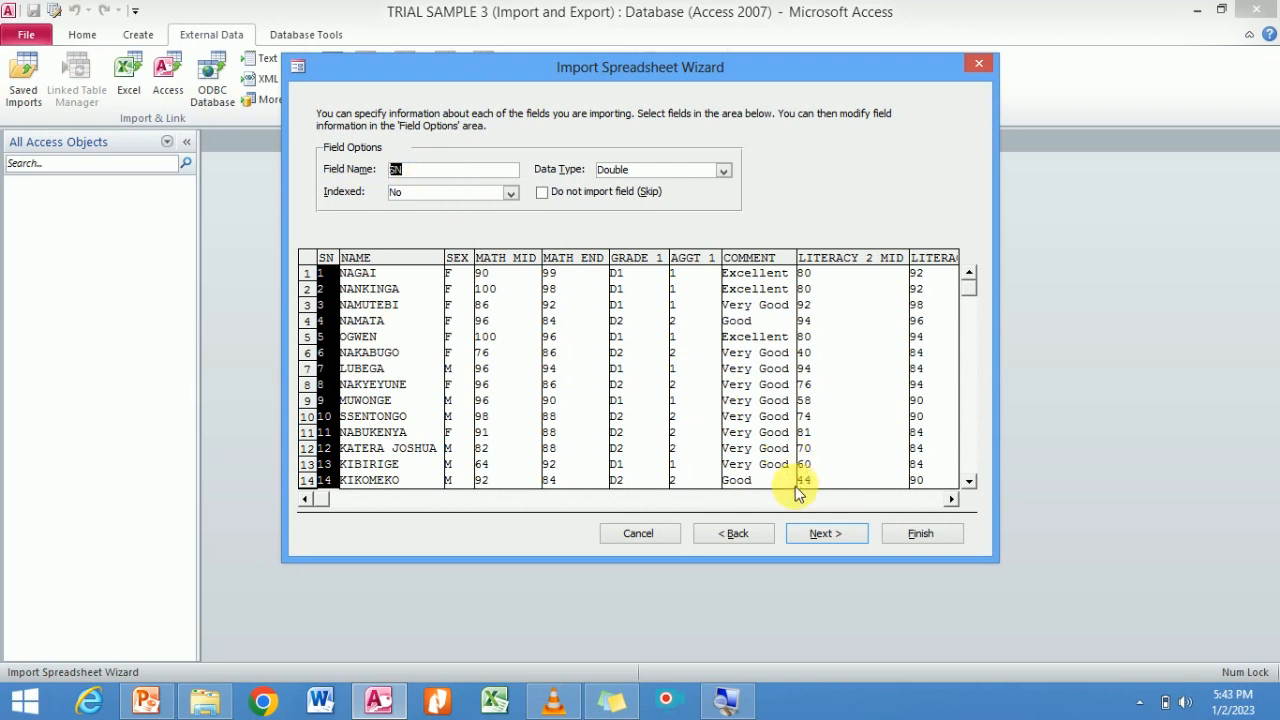
click(834, 532)
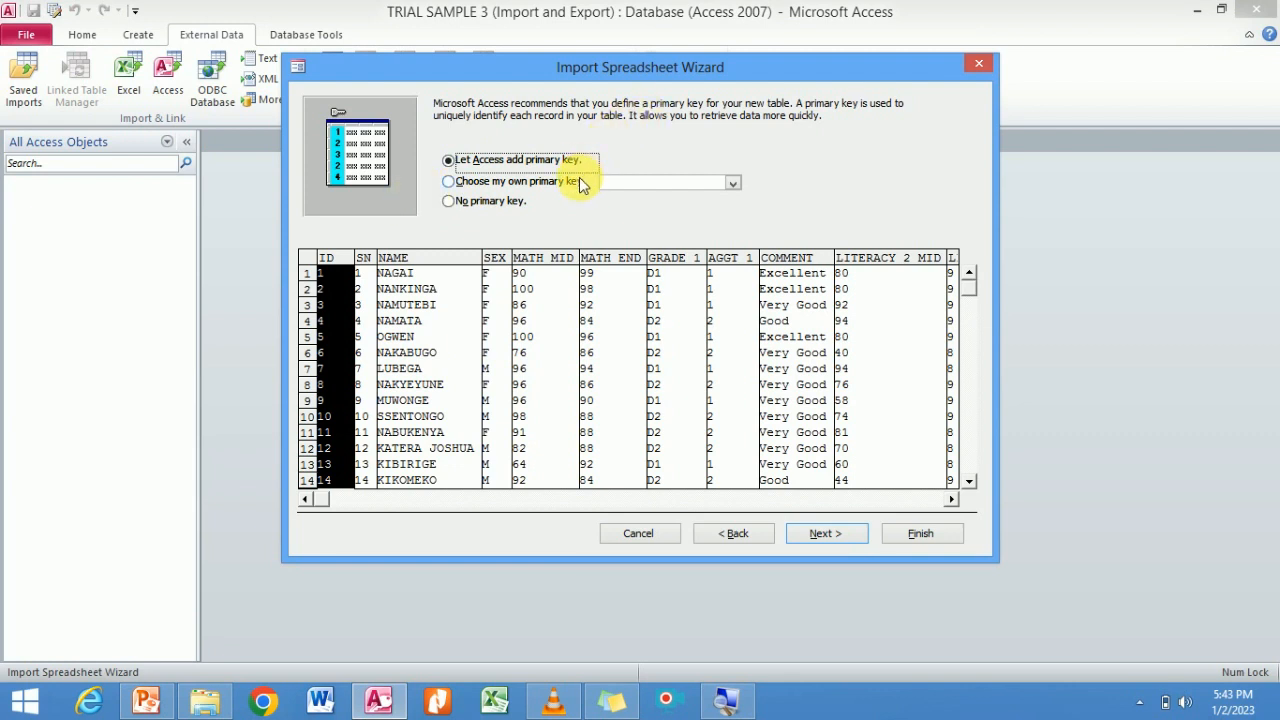
Choose the SN field as the new table's own primary key and continue to the table naming page
click(583, 184)
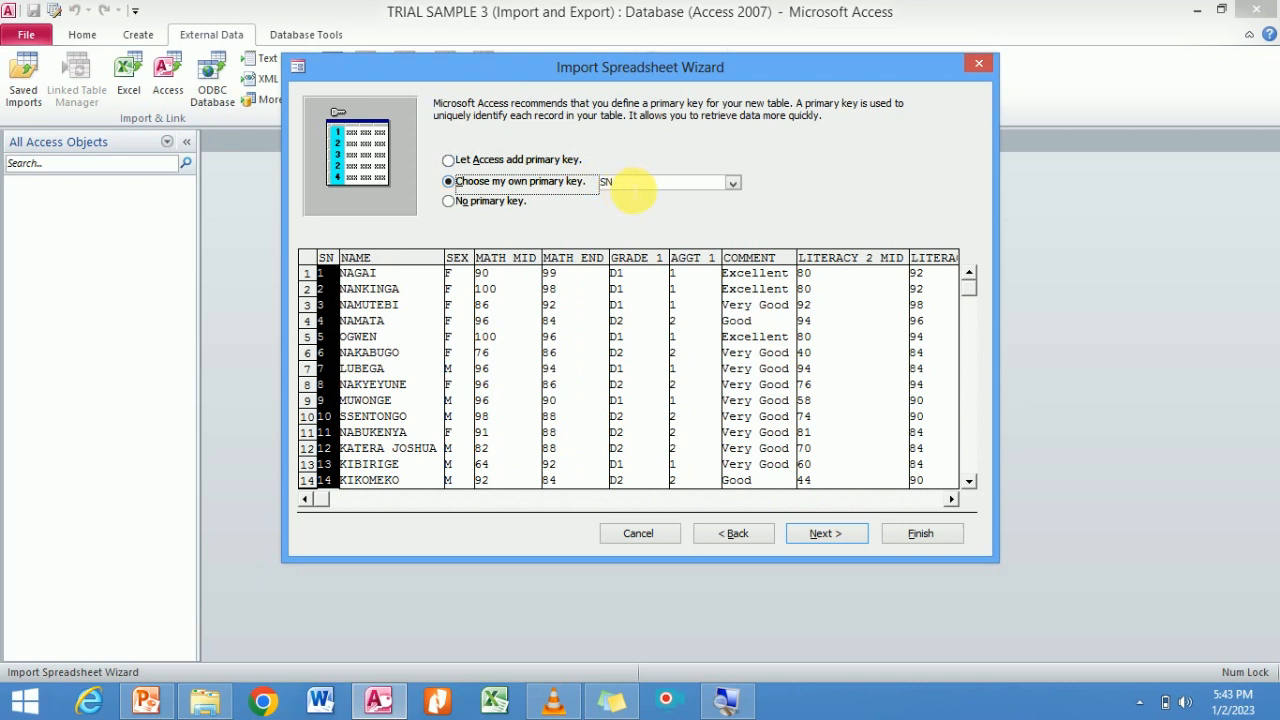
click(736, 185)
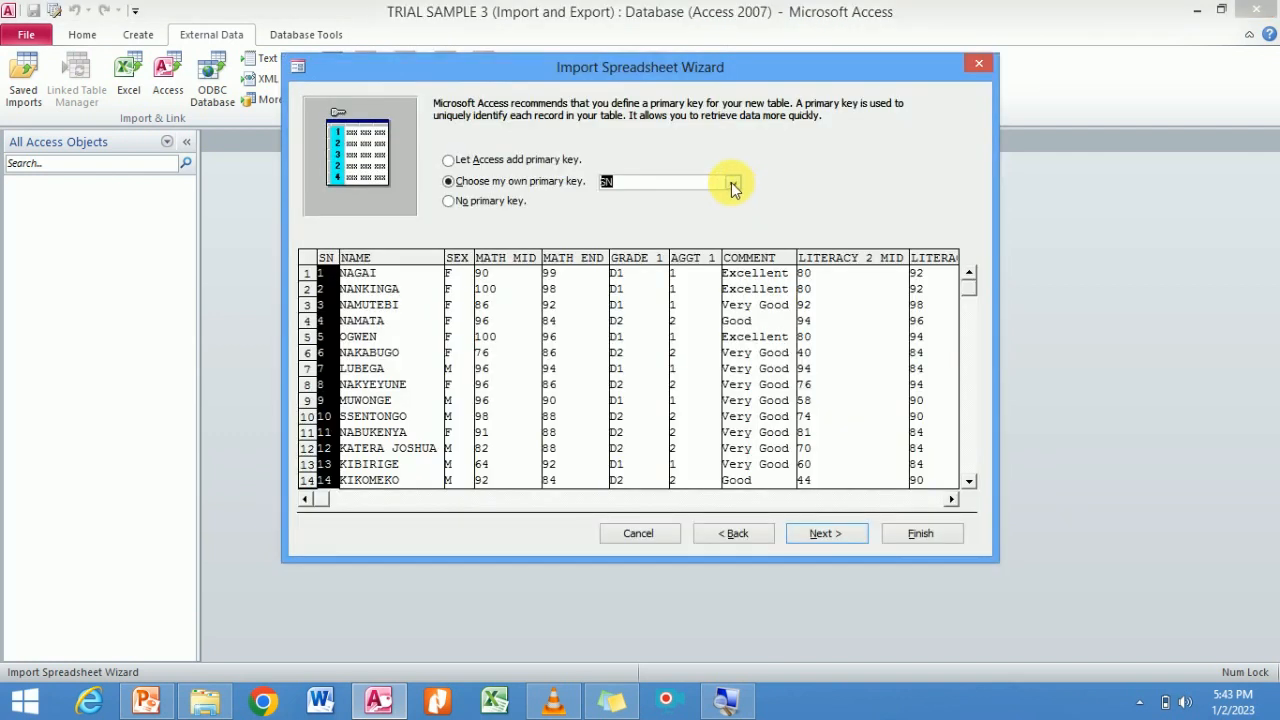
click(733, 185)
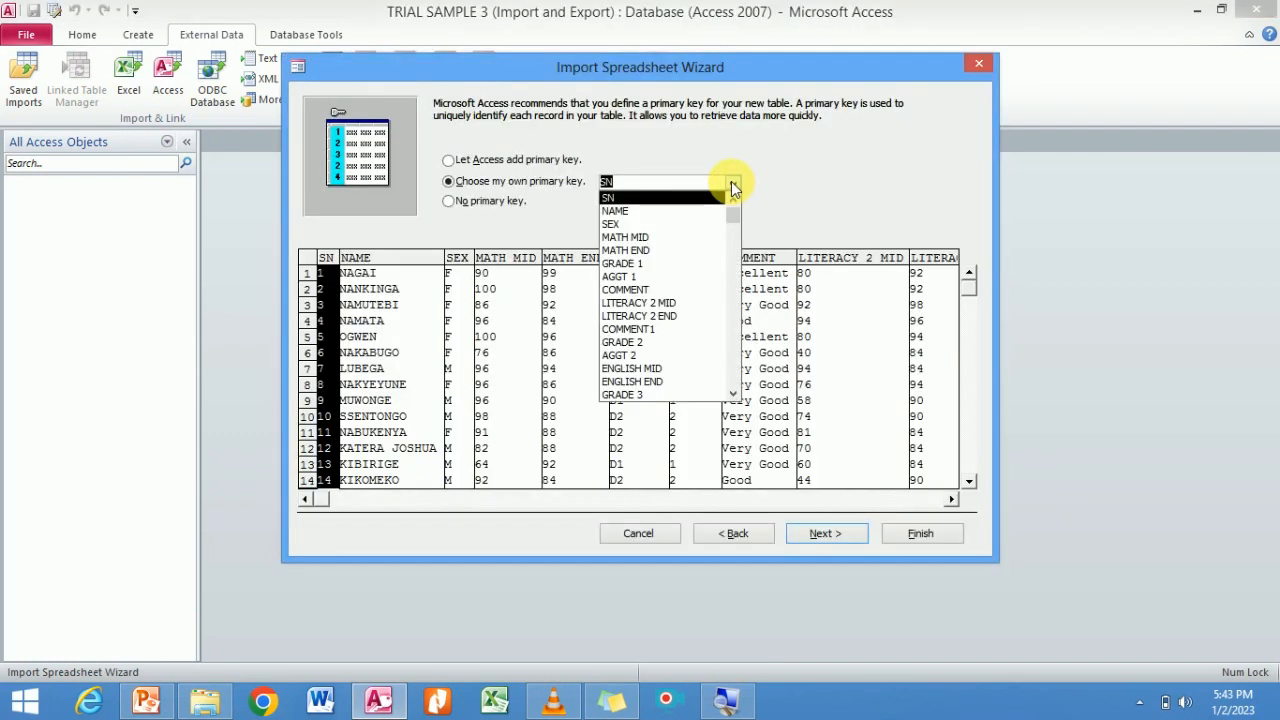
click(661, 197)
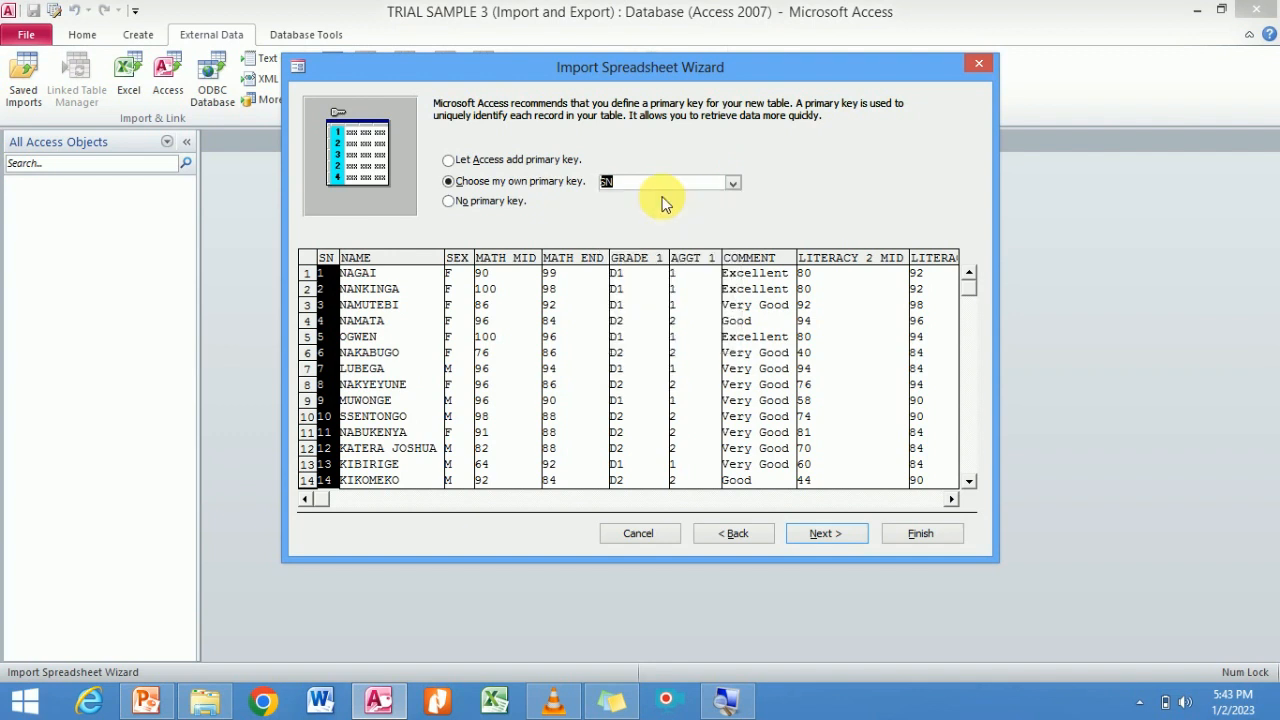
click(807, 536)
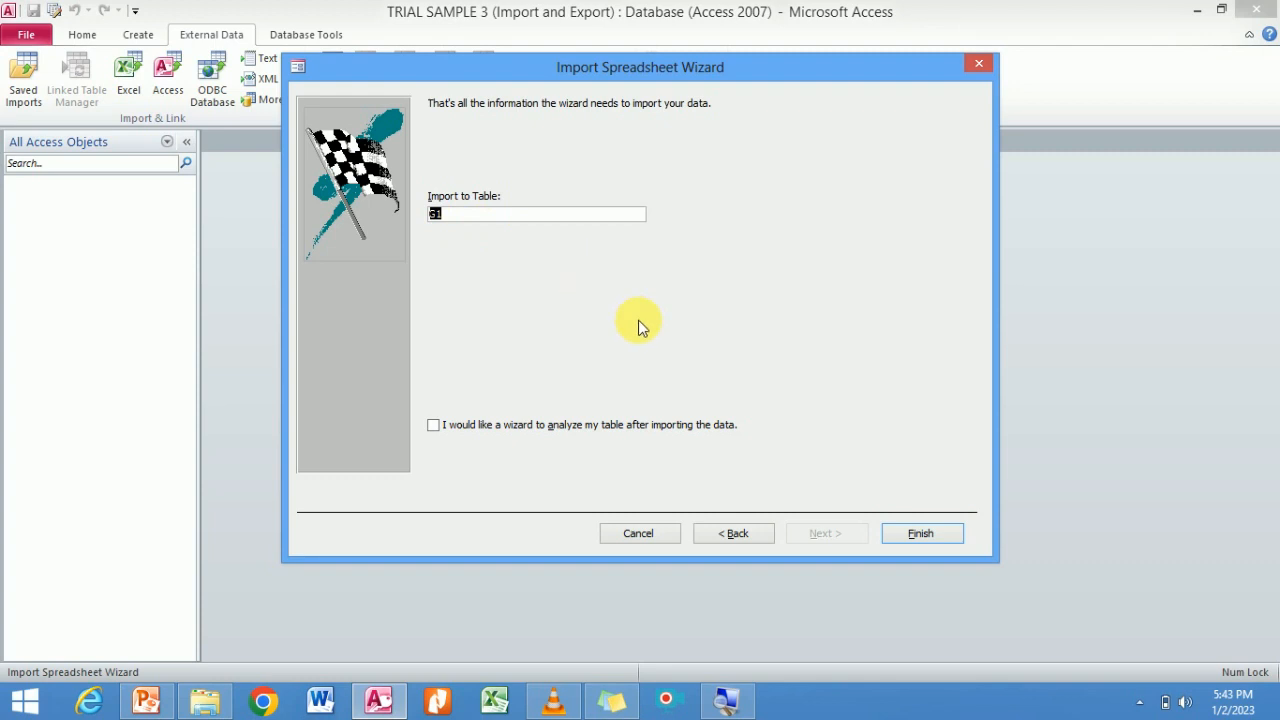
Finish the import into table G1 without saving the import steps
click(922, 533)
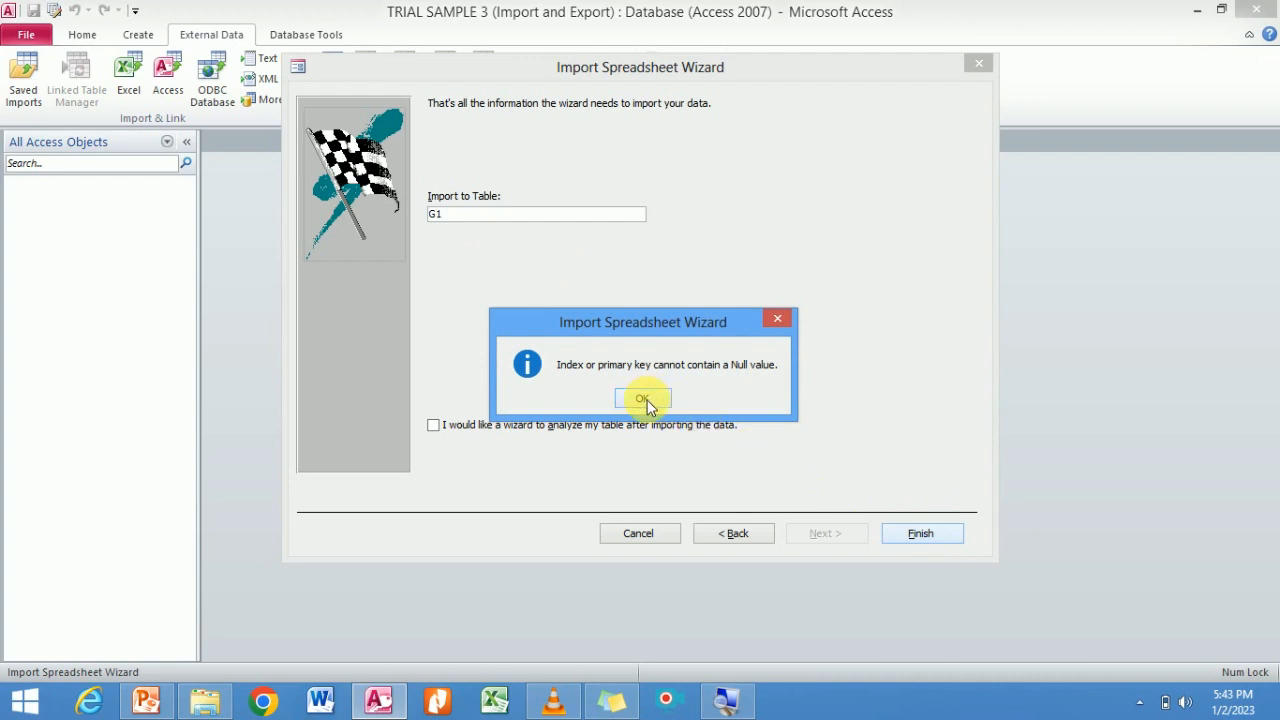
click(645, 399)
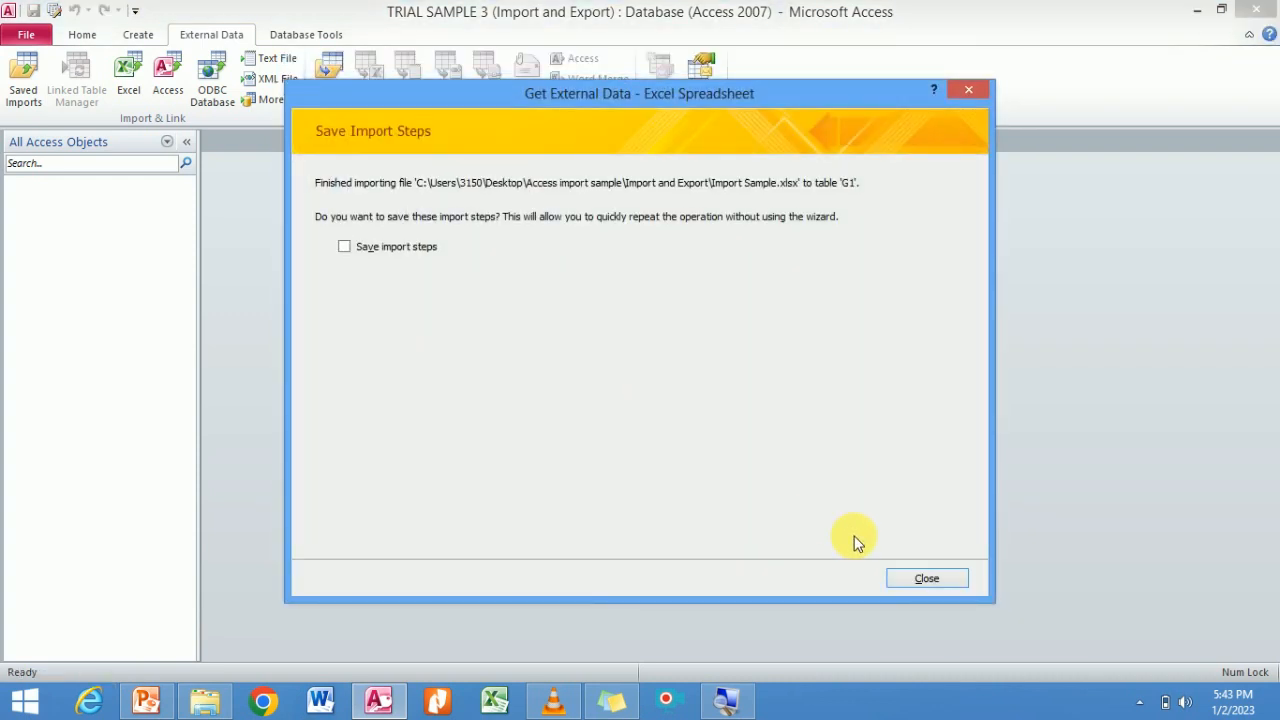
click(913, 576)
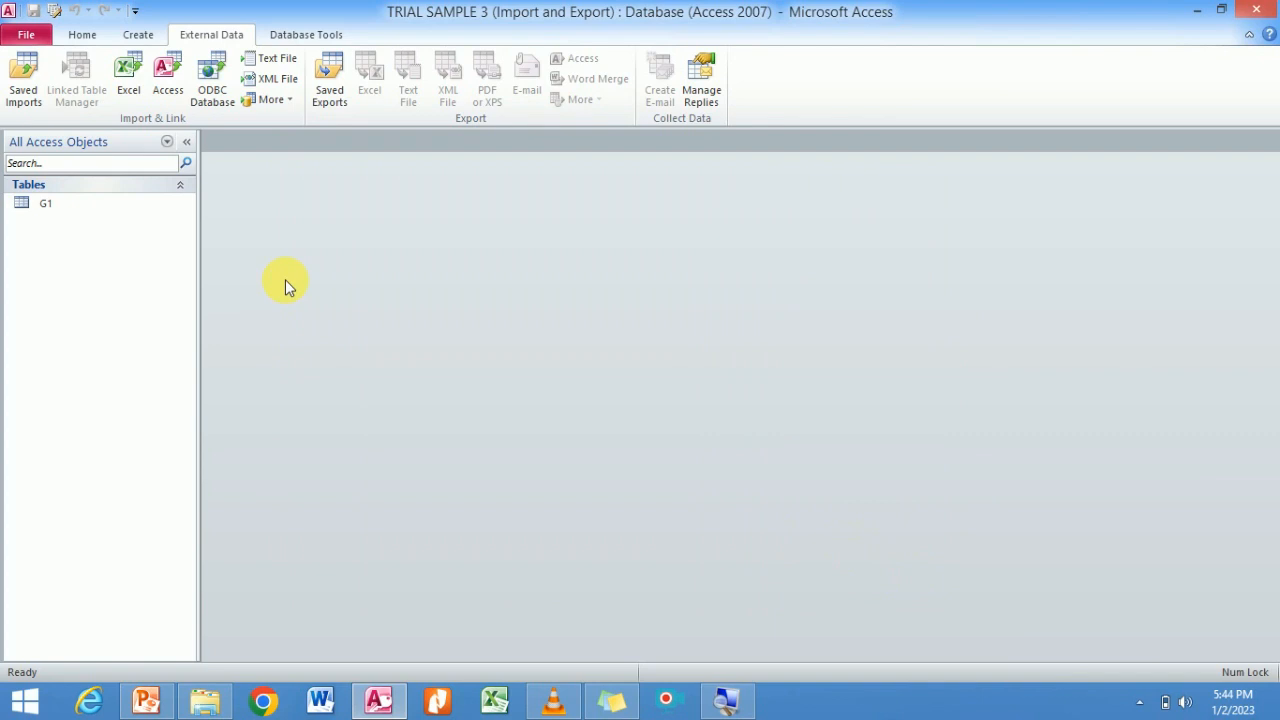
Compare the imported G1 table's records with the Import Sample.xlsx workbook in Excel, and close the table in Access
click(48, 206)
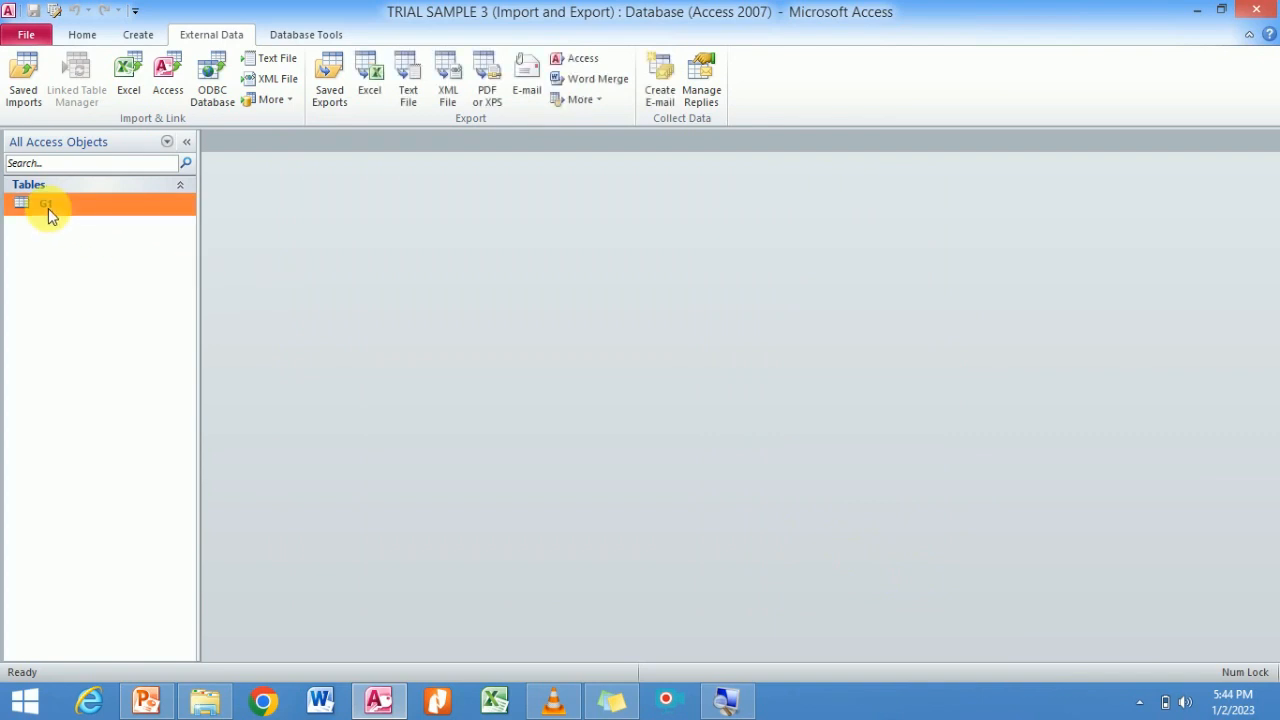
double_click(48, 208)
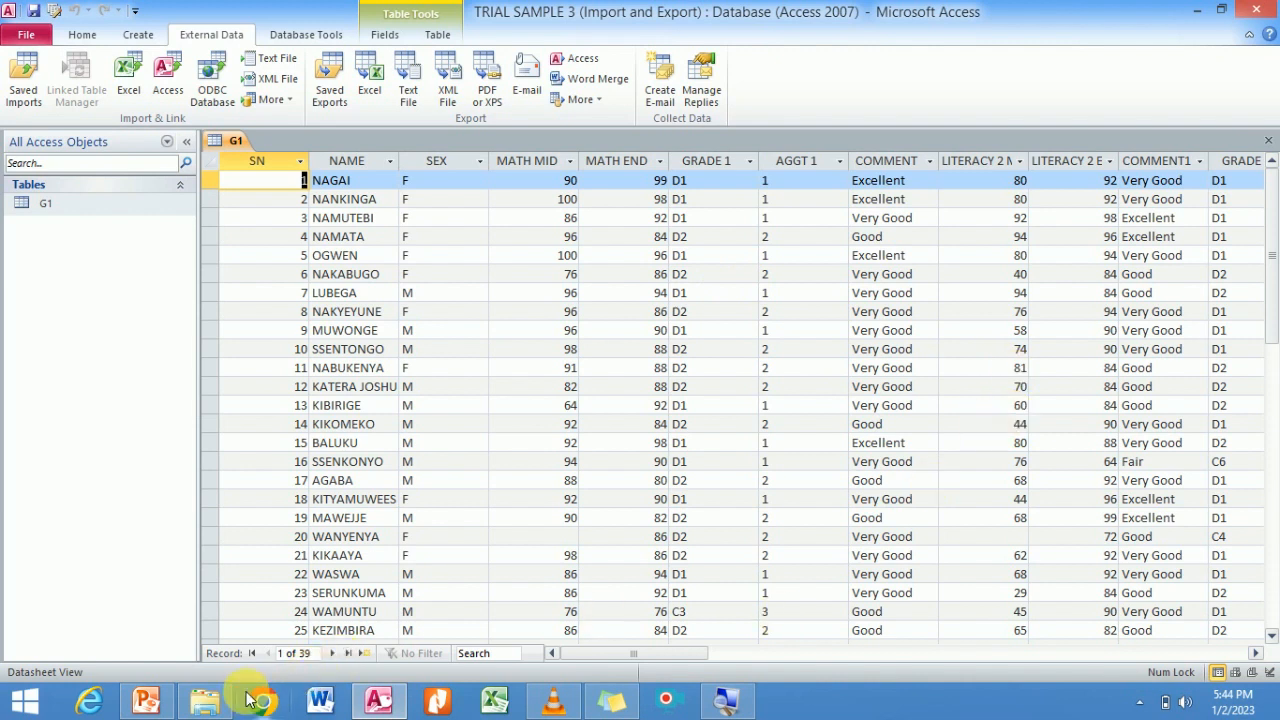
click(205, 703)
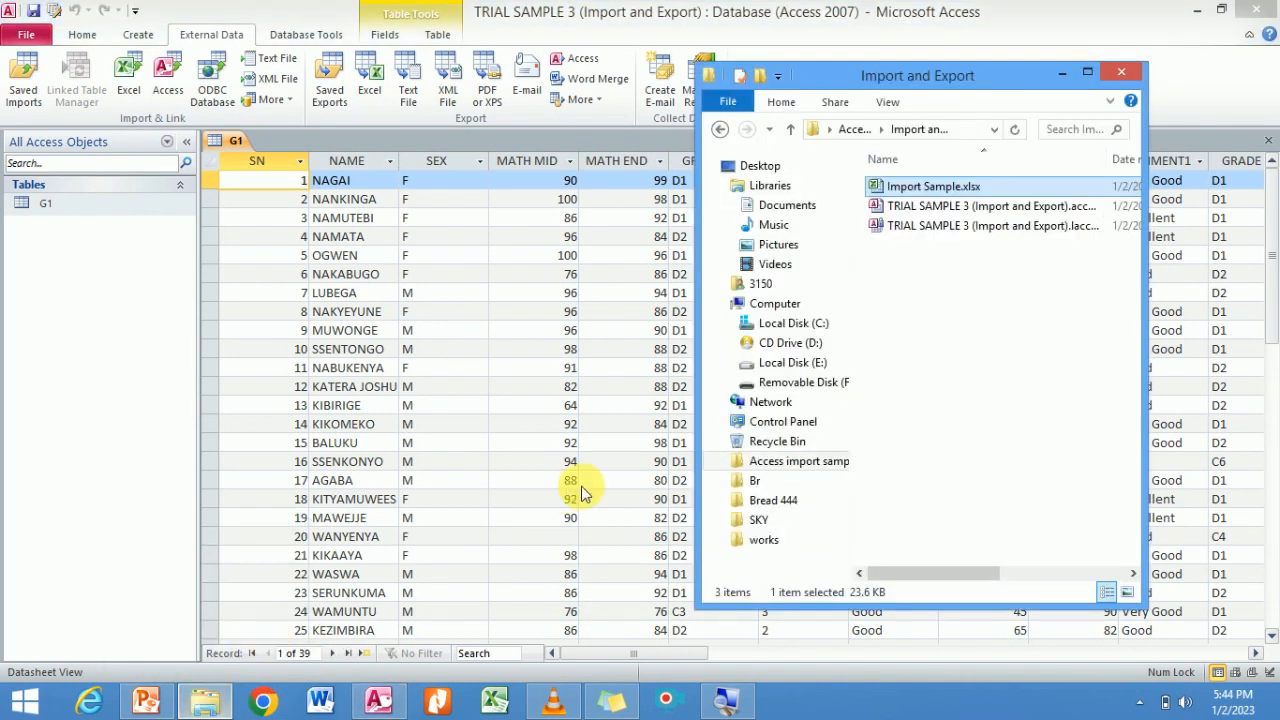
double_click(902, 194)
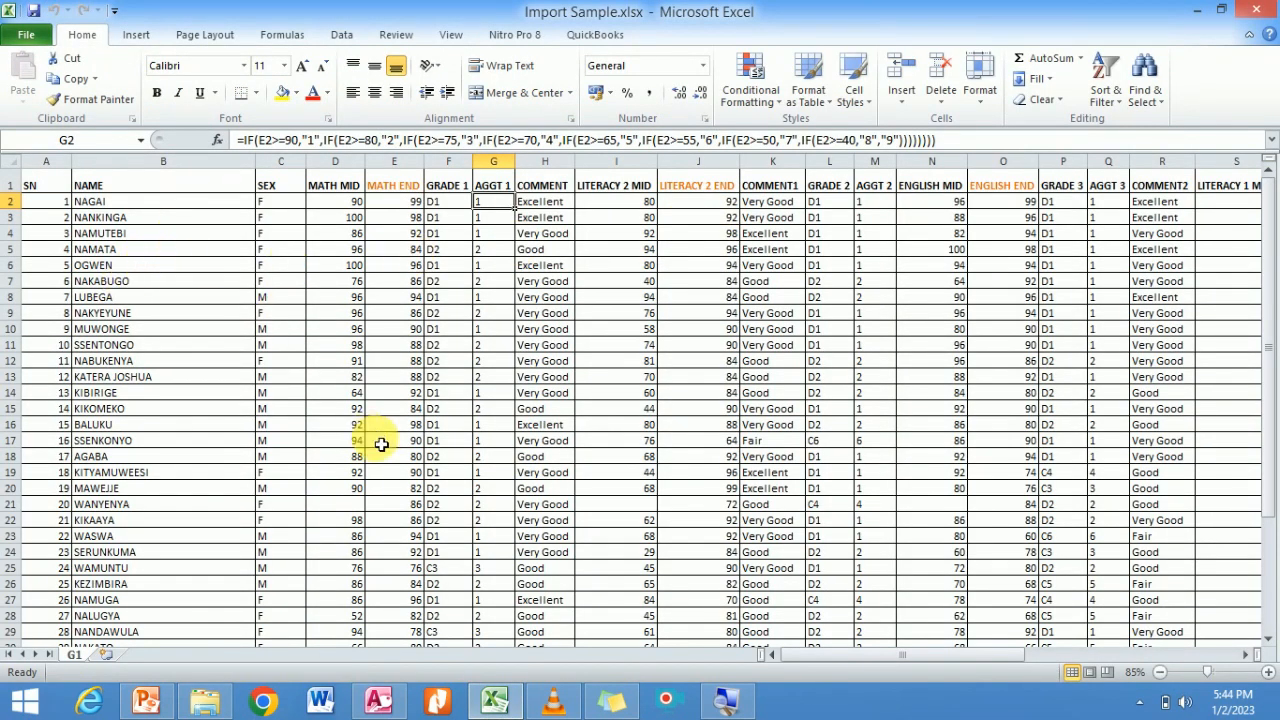
click(393, 706)
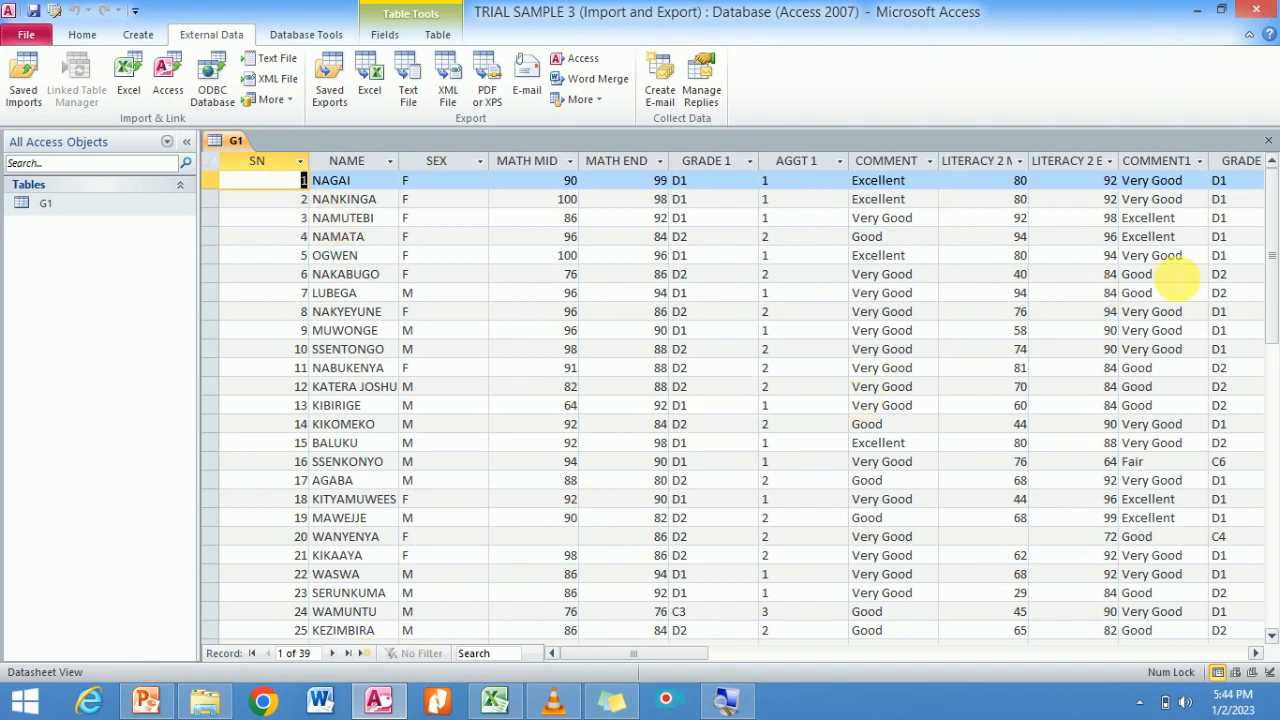
click(1268, 140)
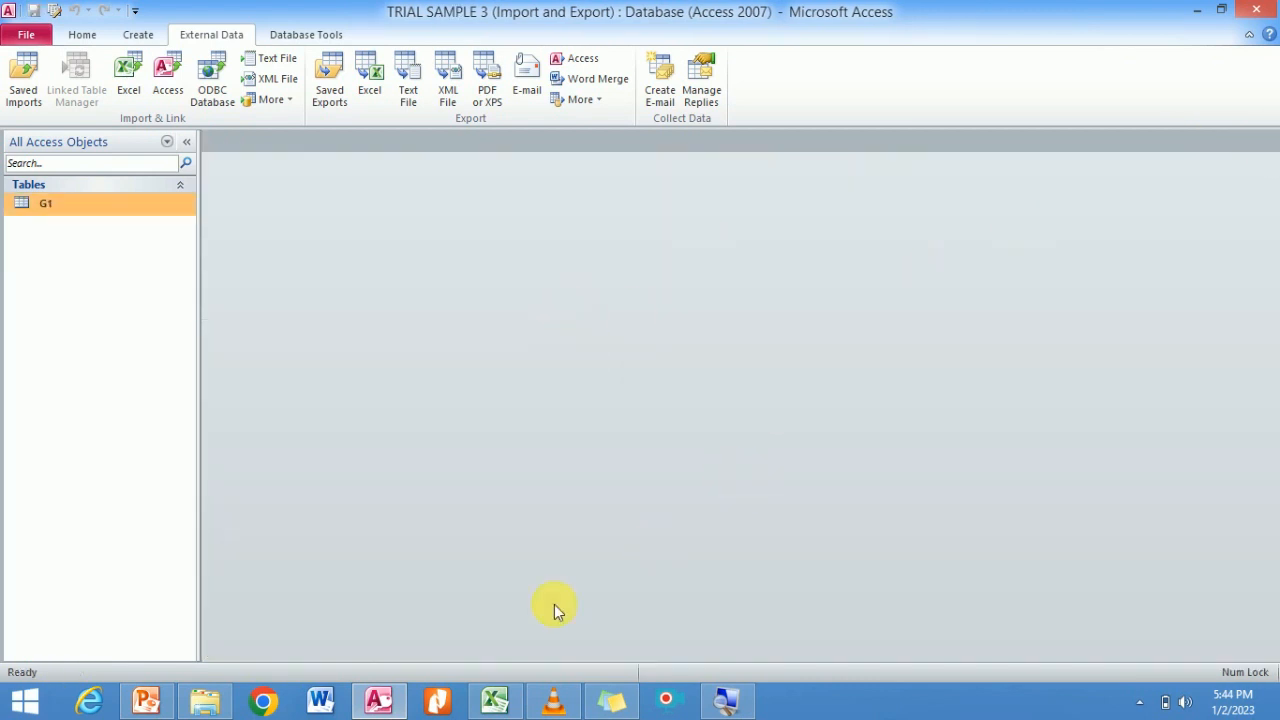
Switch to Excel and close the Import Sample.xlsx workbook
click(494, 700)
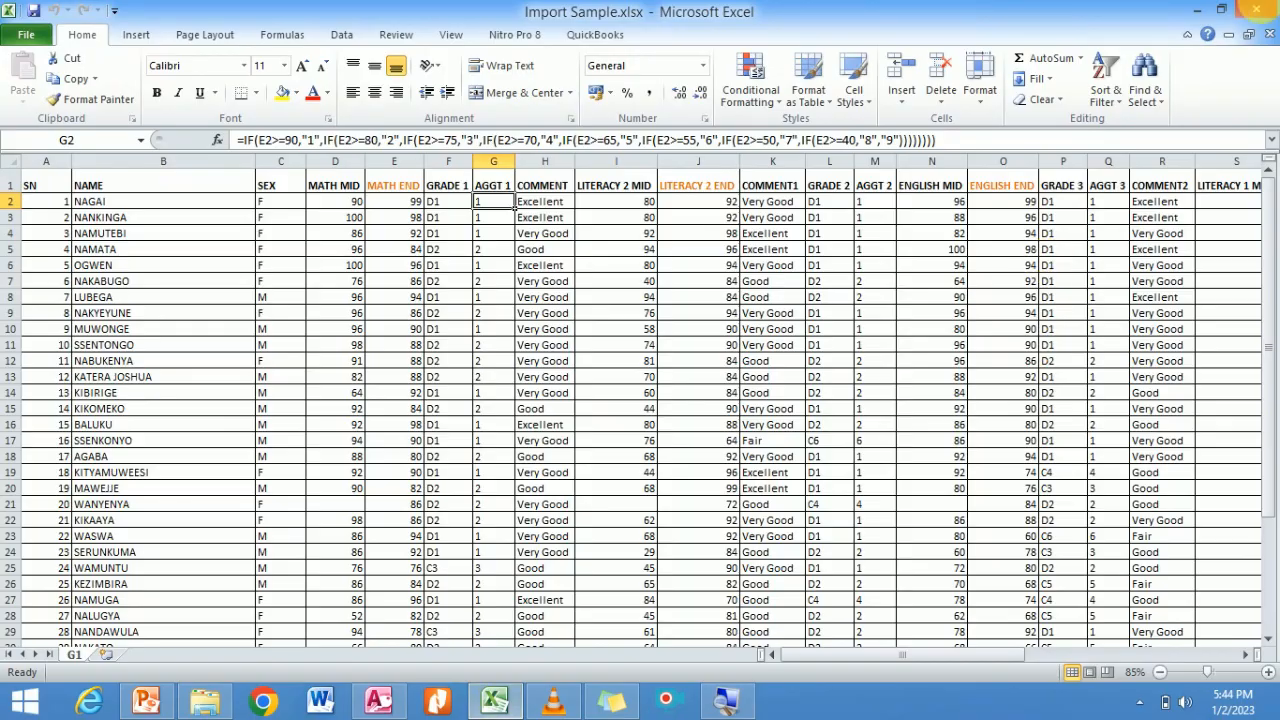
click(1262, 10)
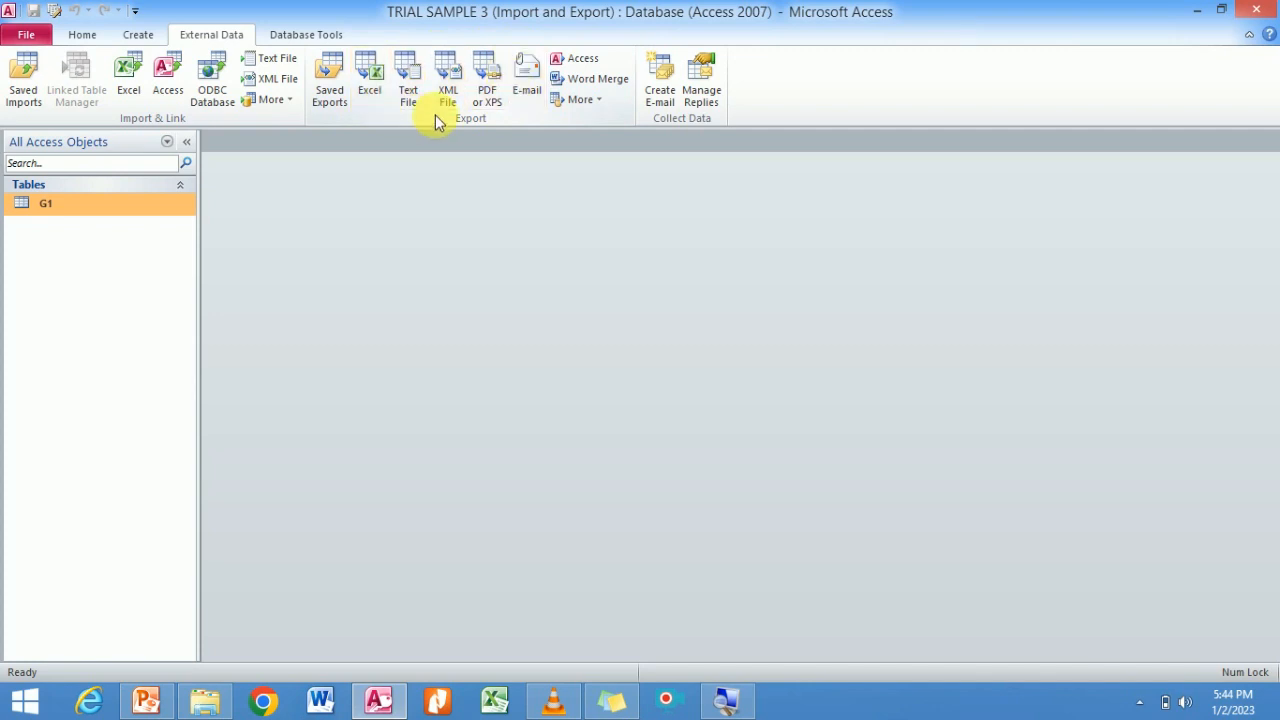
Export table G1 from Access as Excel workbook G1.xlsx on the Desktop, with formatting and layout, opening the file when the export completes
click(371, 77)
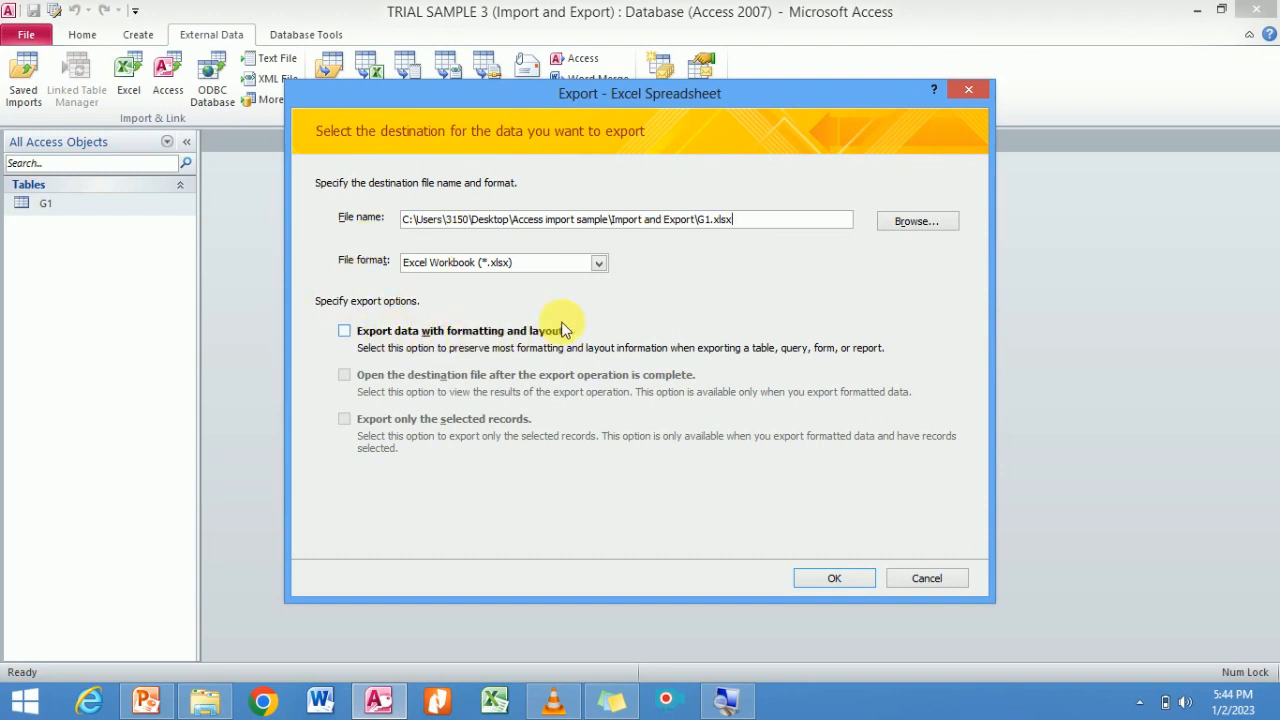
click(344, 331)
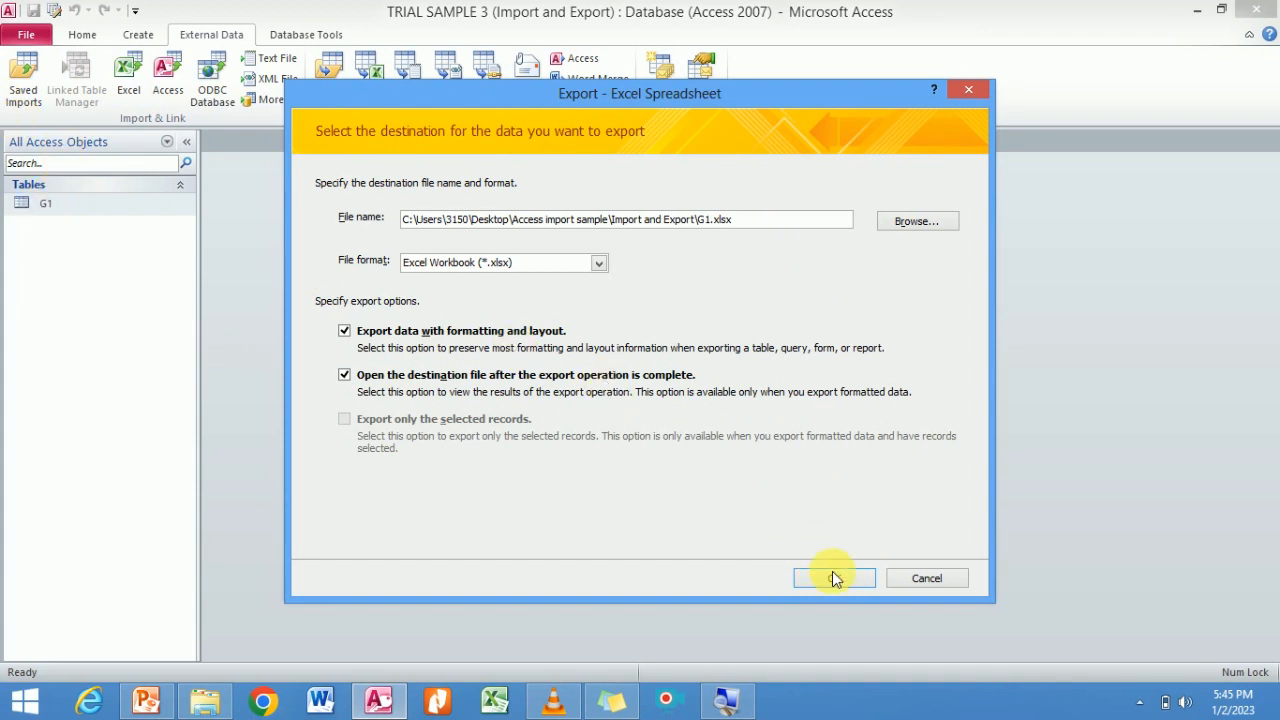
click(916, 221)
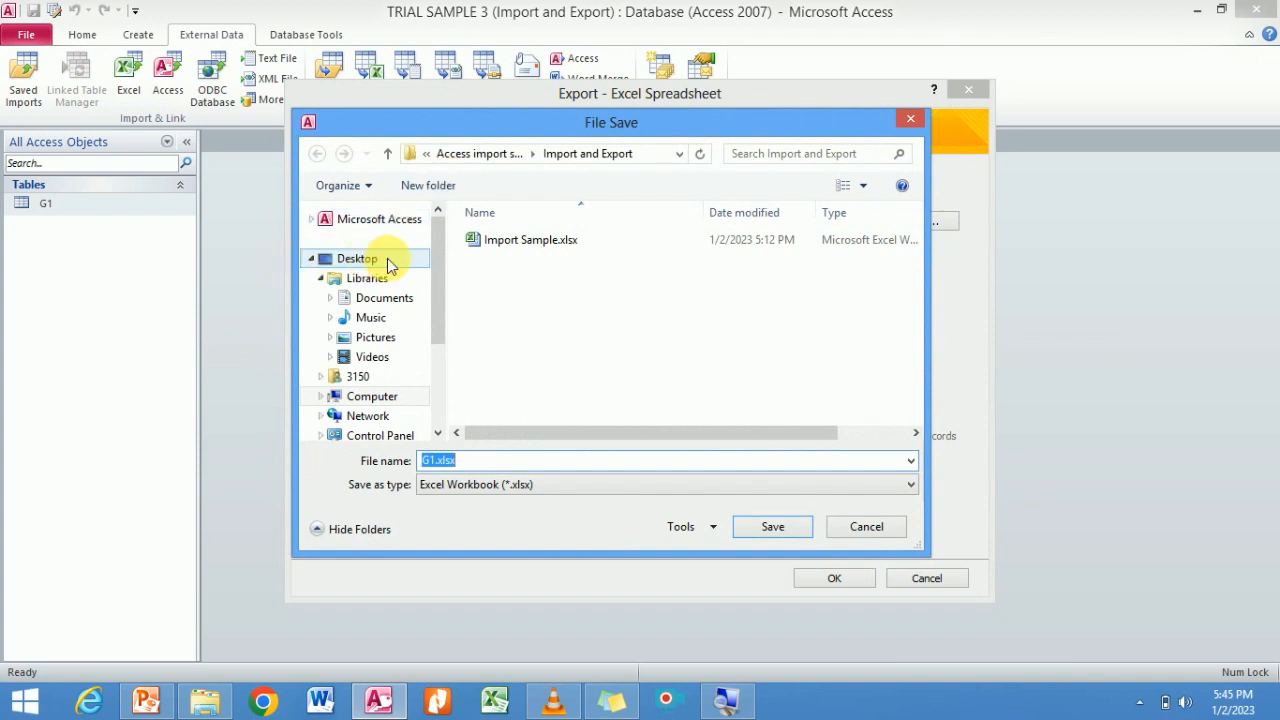
click(357, 259)
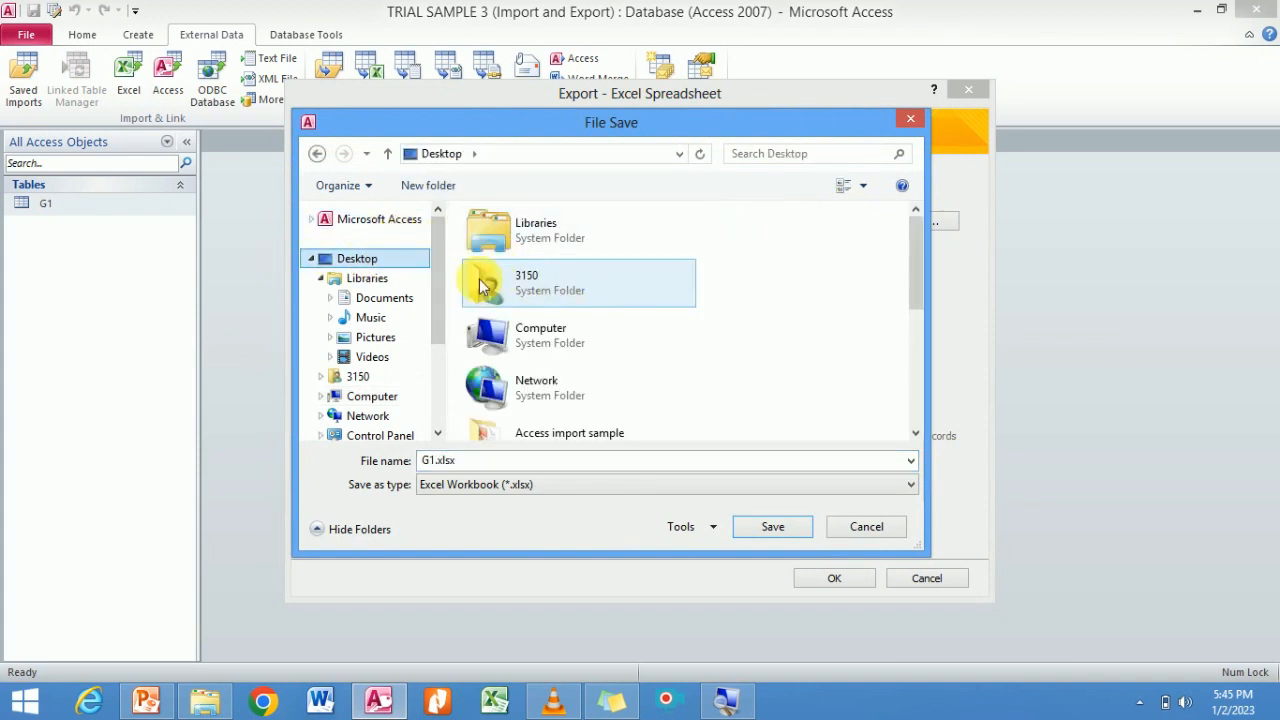
click(773, 527)
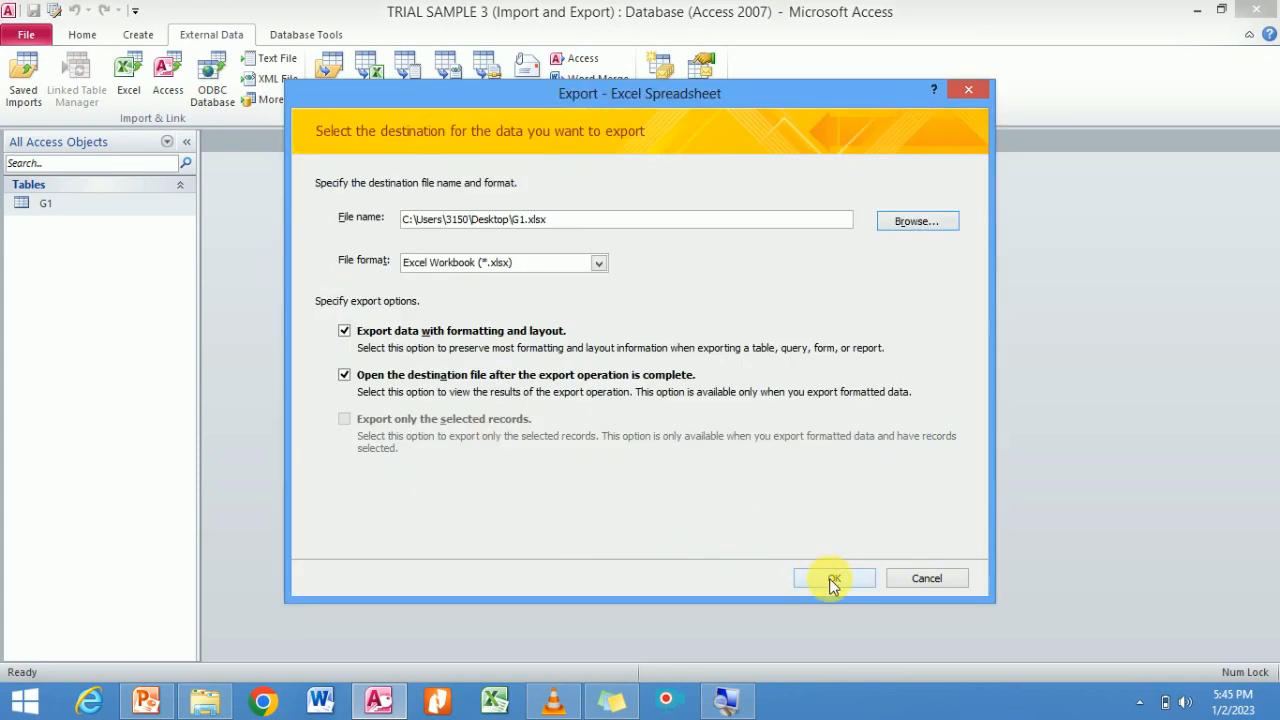
click(829, 578)
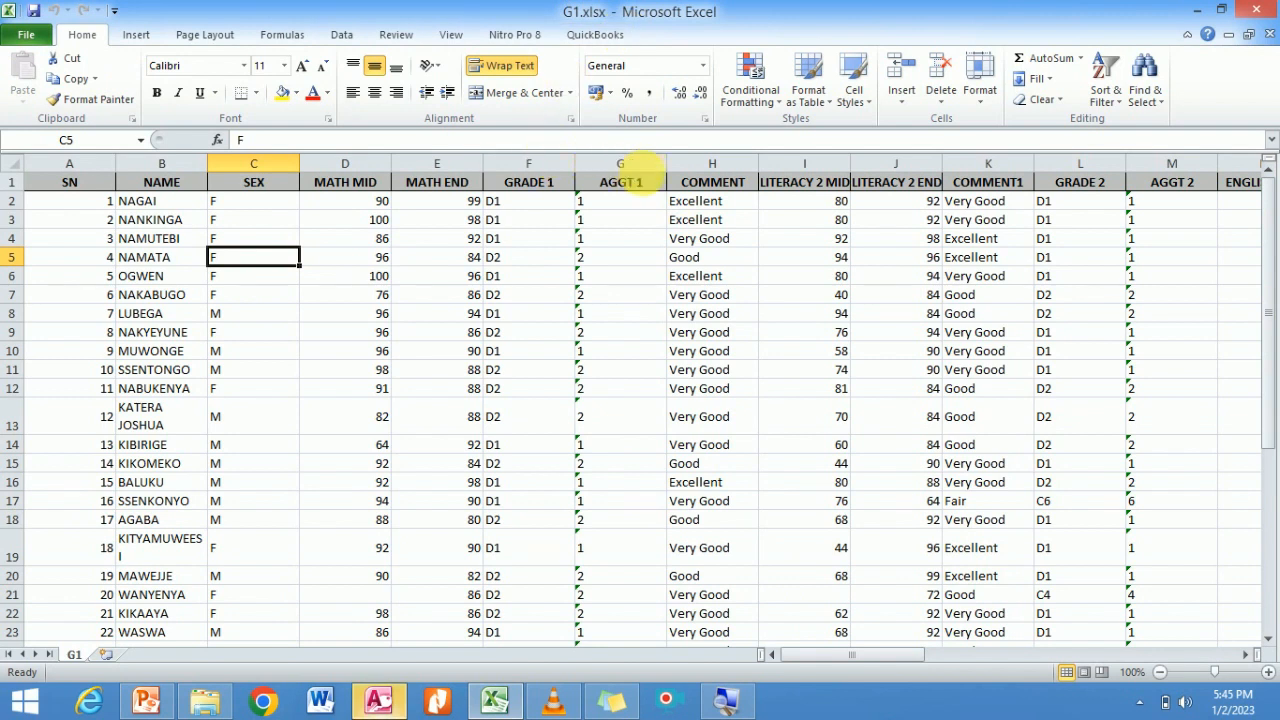
Convert the text-stored values in the AGGT 1 column of G1.xlsx, from G2 down, to numbers
click(613, 206)
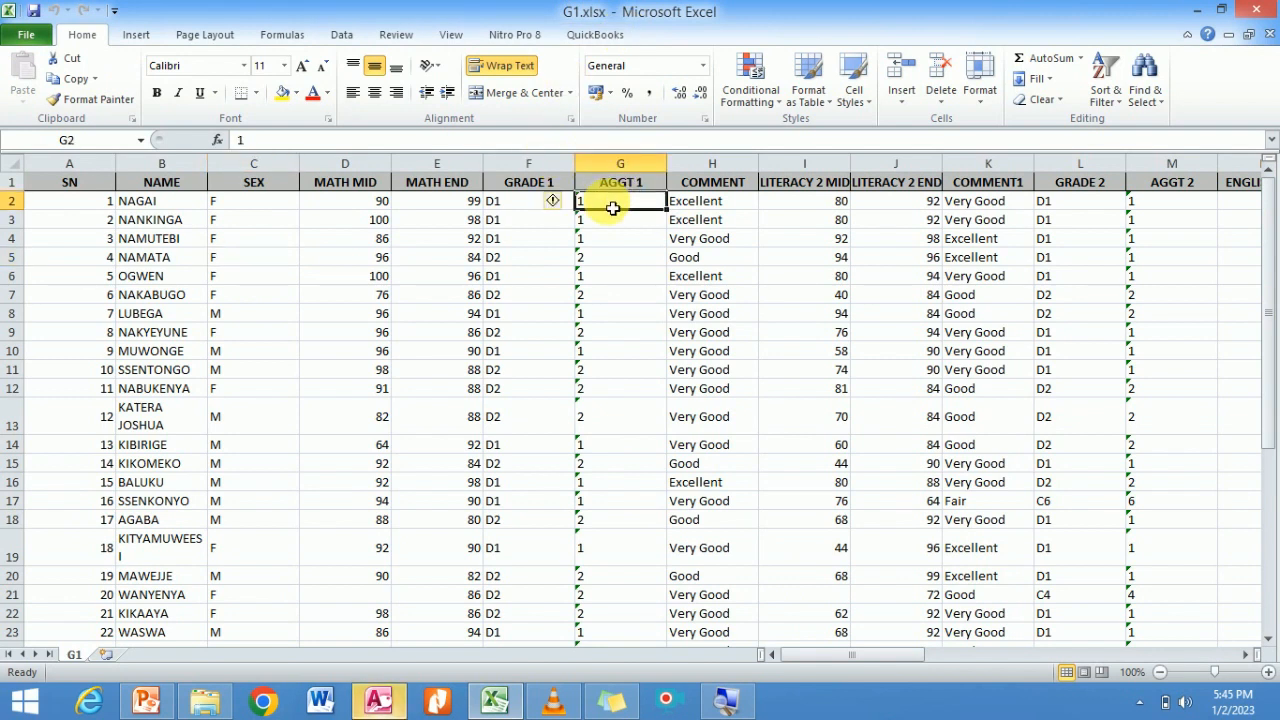
key(ctrl+shift+Down)
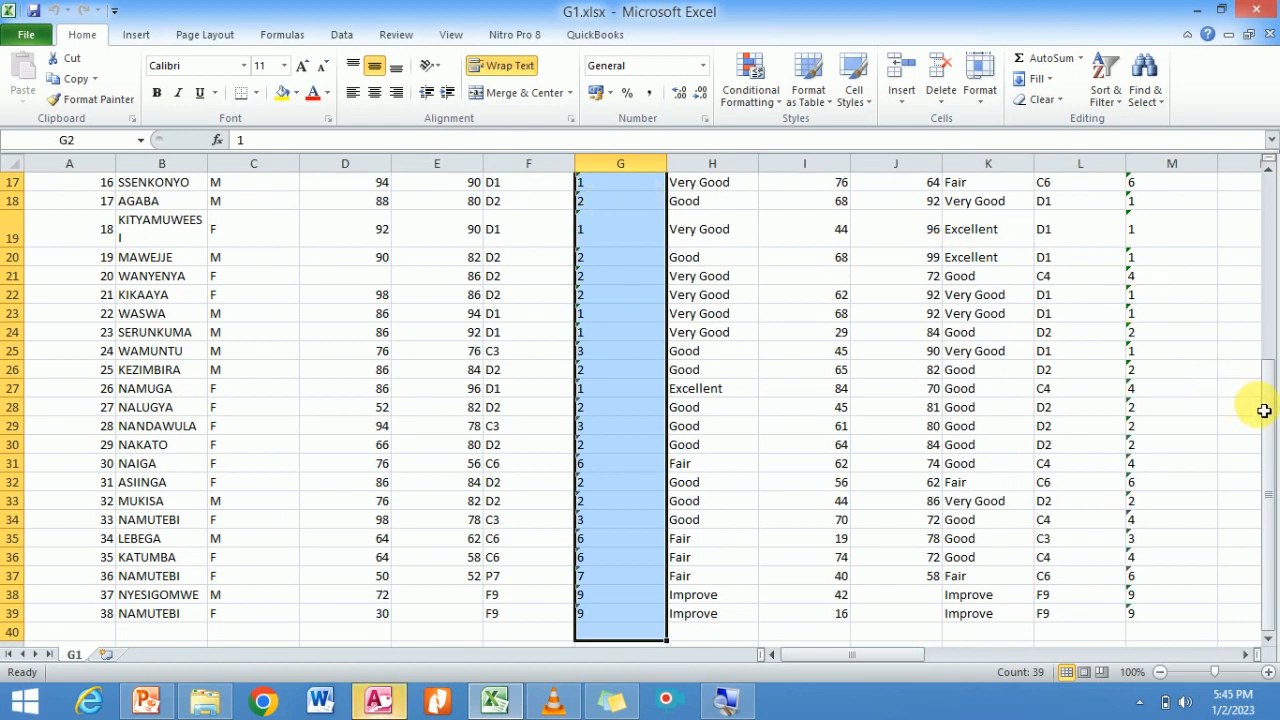
drag(1264, 410, 1270, 190)
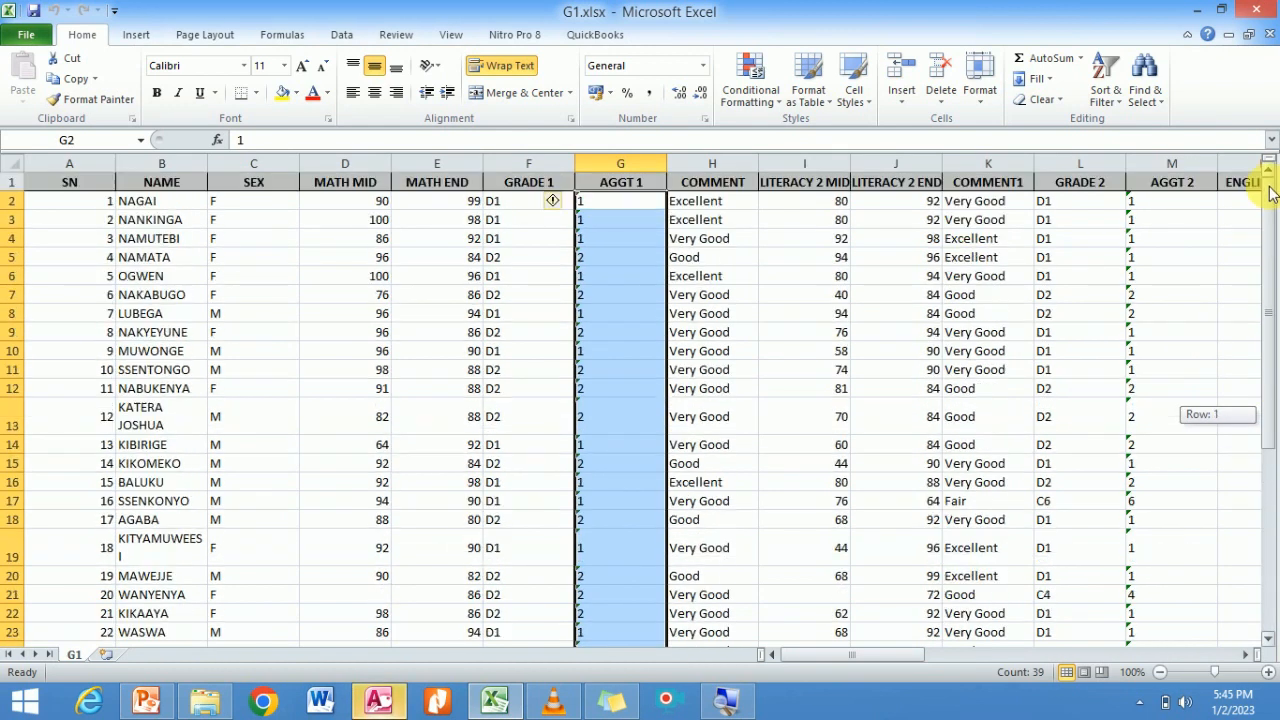
click(556, 205)
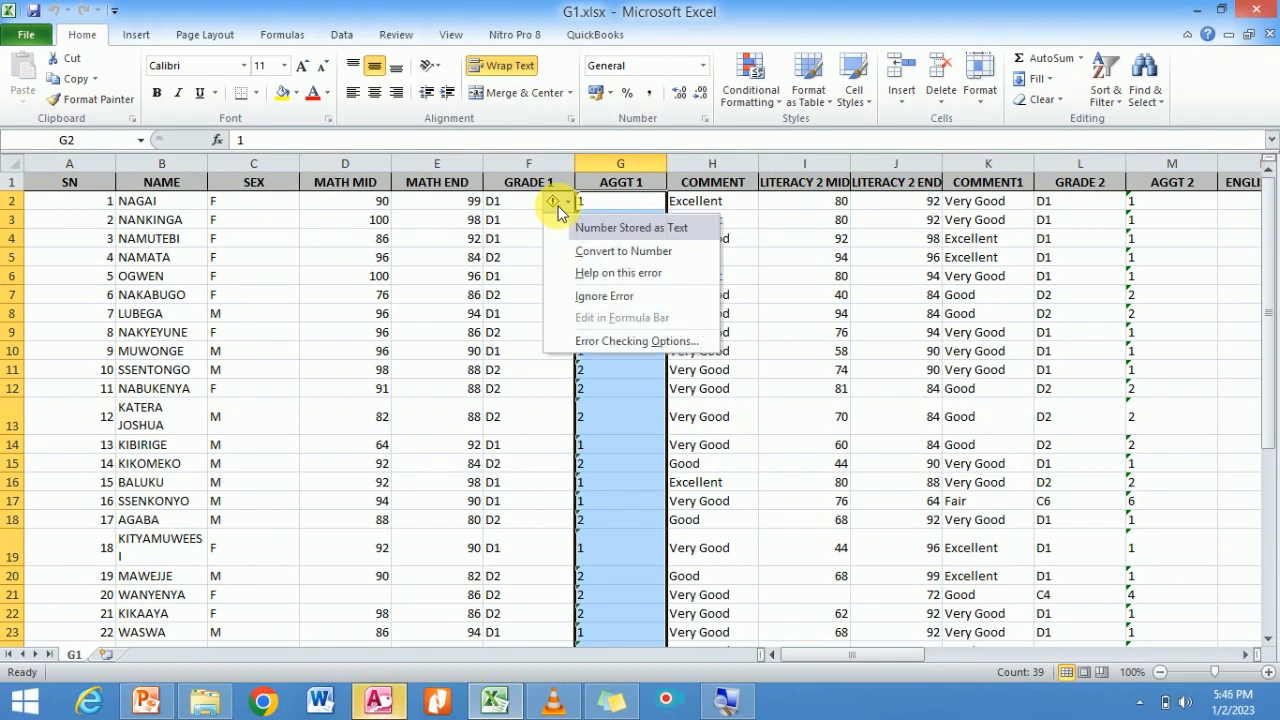
click(632, 251)
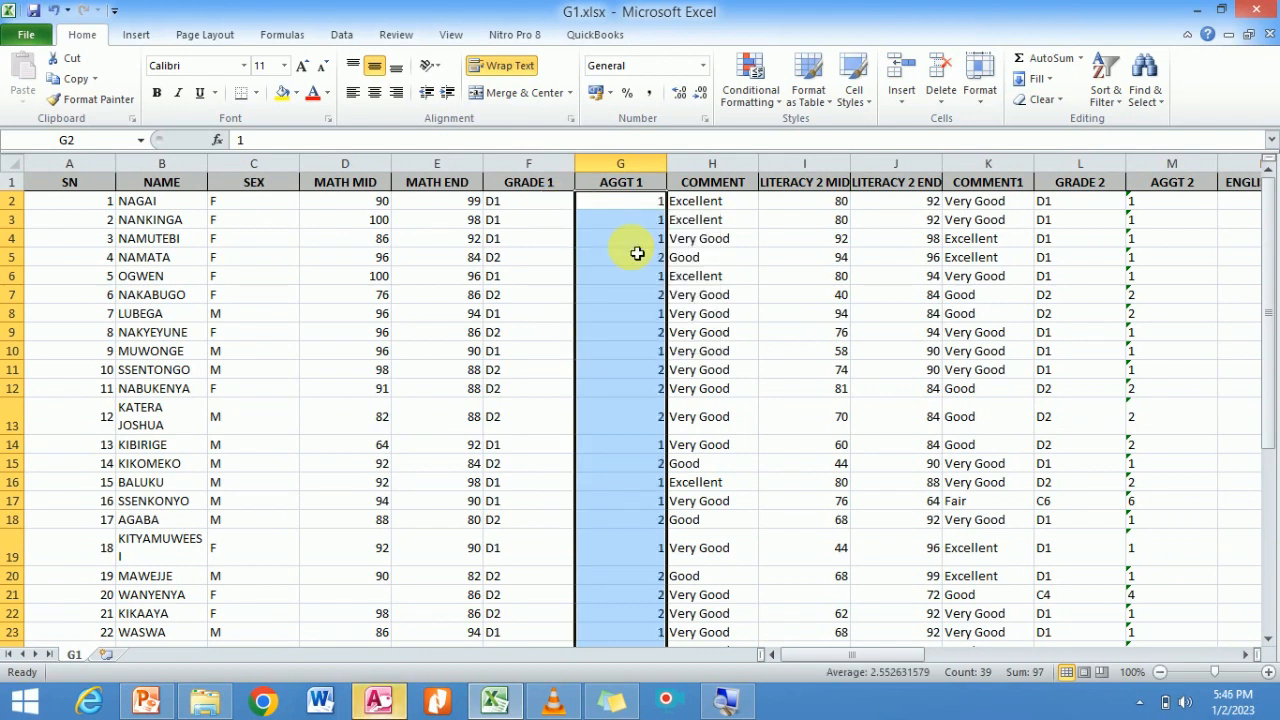